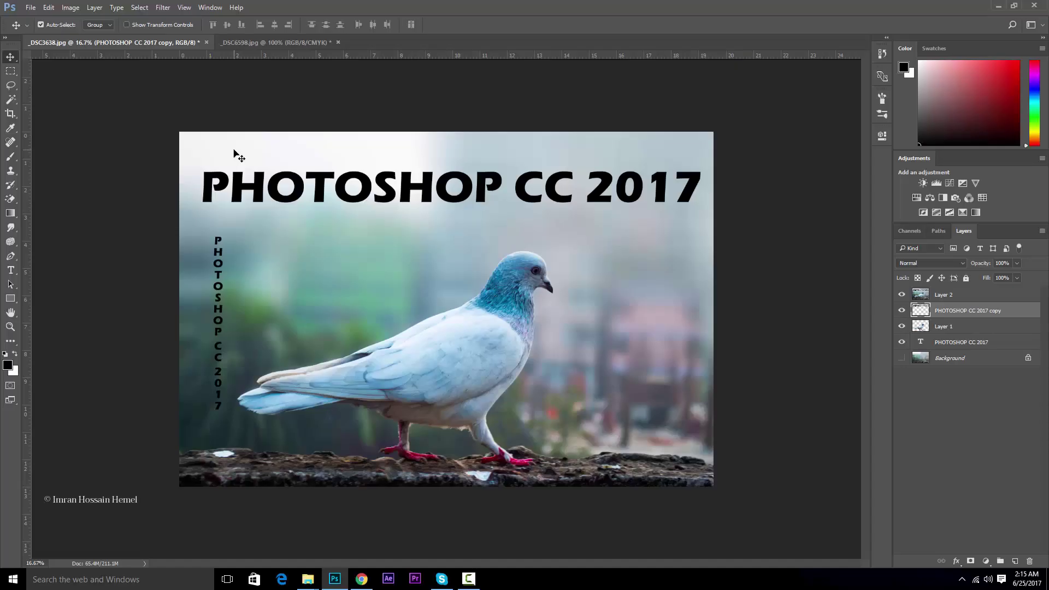
Browse the shape tool options, then start a new document and cancel it
{"action": "left_click", "coordinate": [12, 300]}
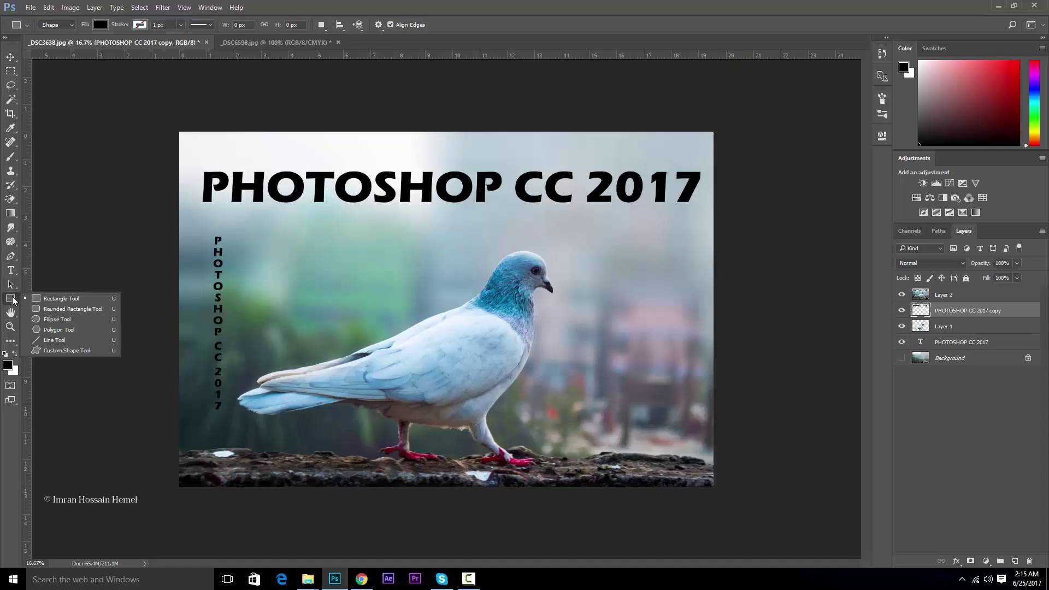
{"action": "left_click", "coordinate": [12, 300]}
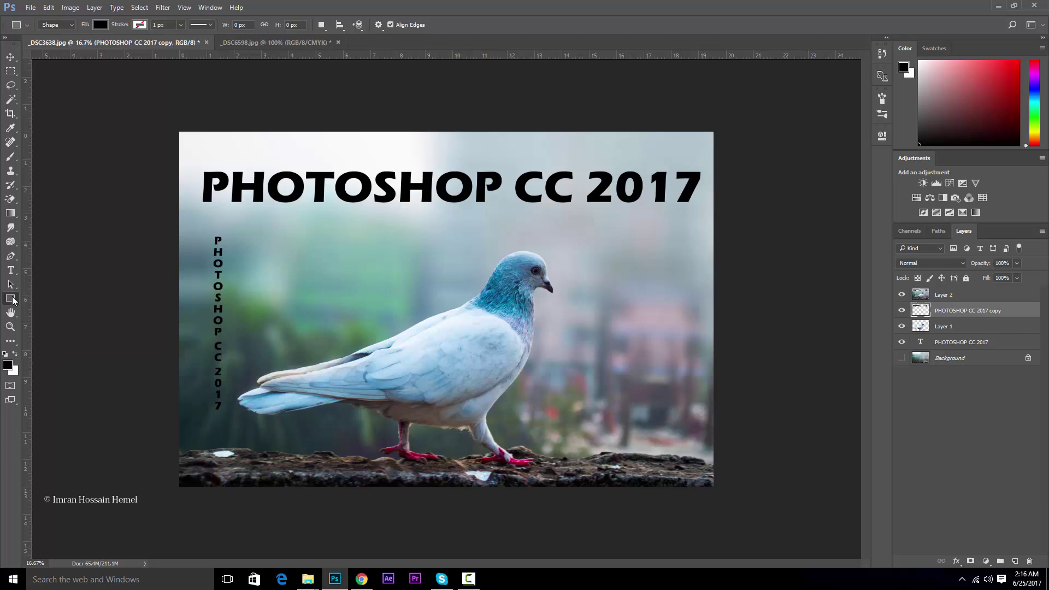
{"action": "left_click", "coordinate": [10, 300]}
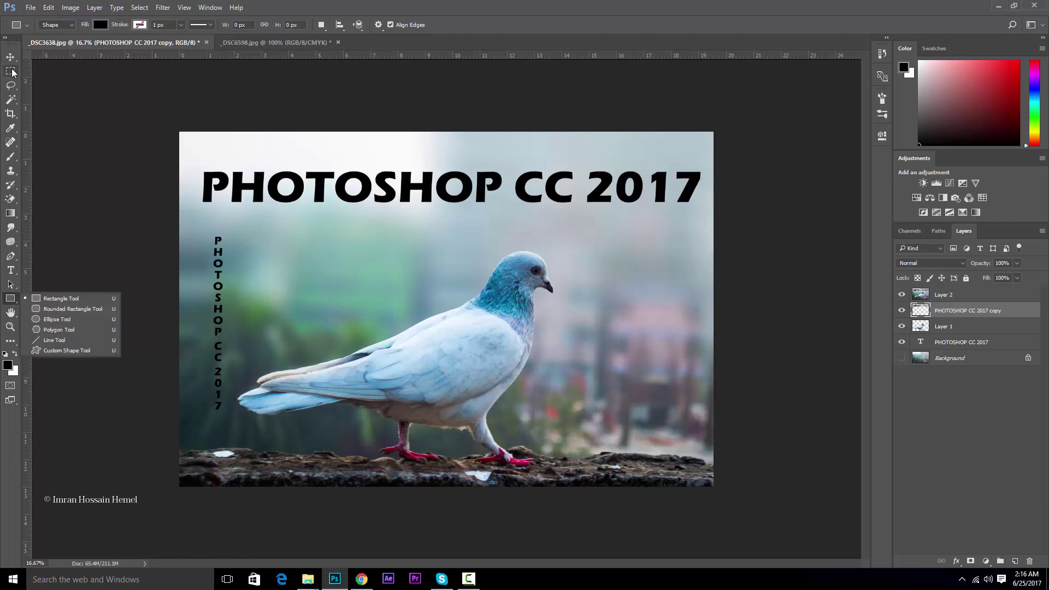
{"action": "left_click", "coordinate": [414, 6]}
{"action": "key", "text": "ctrl+n"}
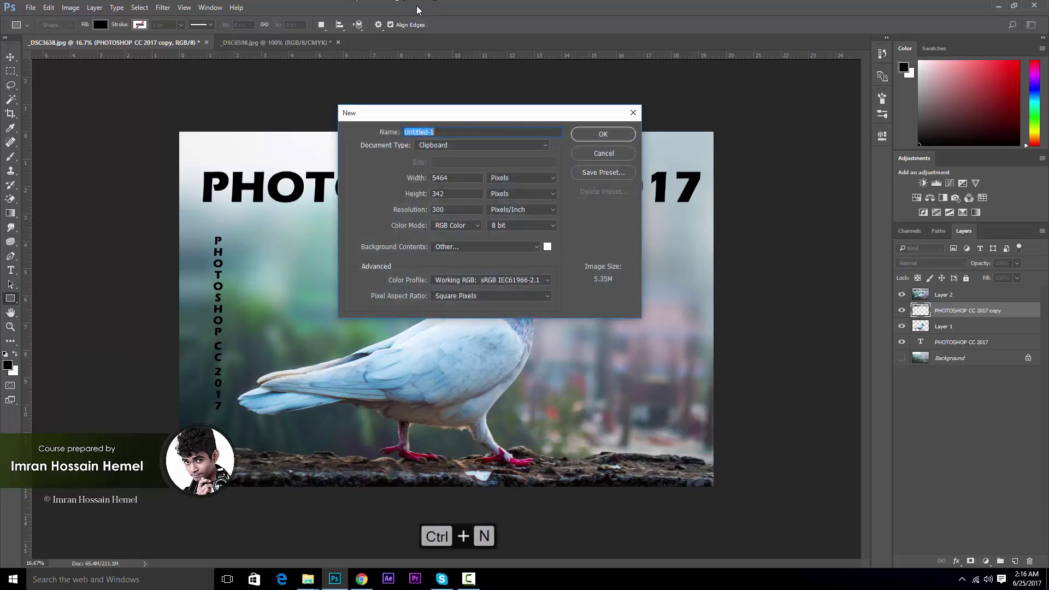
{"action": "key", "text": "Escape"}
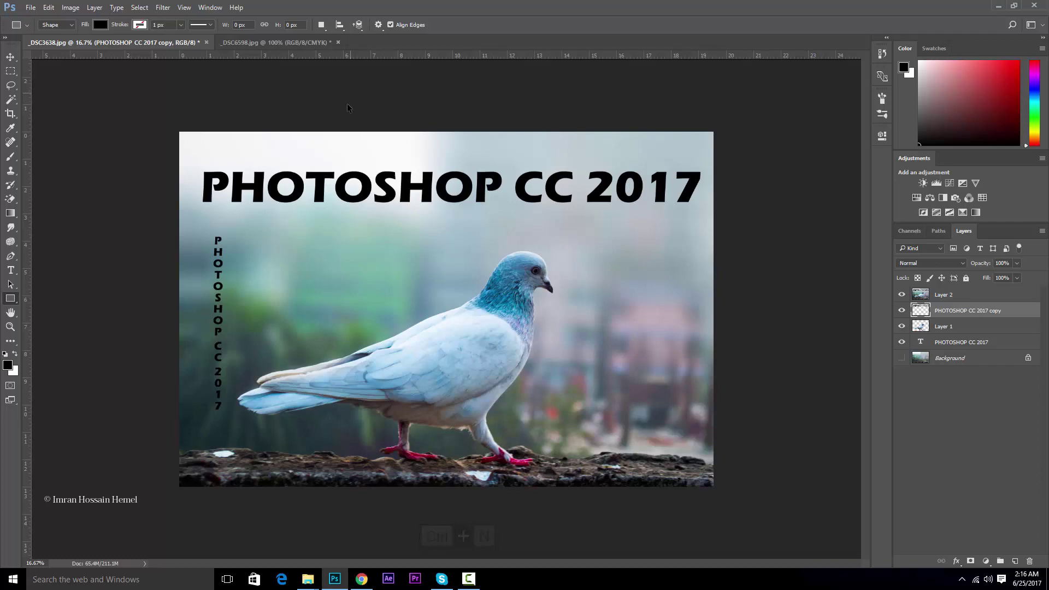
On _DSC6598, undo the recent edits until only the background photo remains
{"action": "left_click", "coordinate": [247, 42]}
{"action": "key", "text": "ctrl+alt+z"}
{"action": "key", "text": "ctrl+alt+z"}
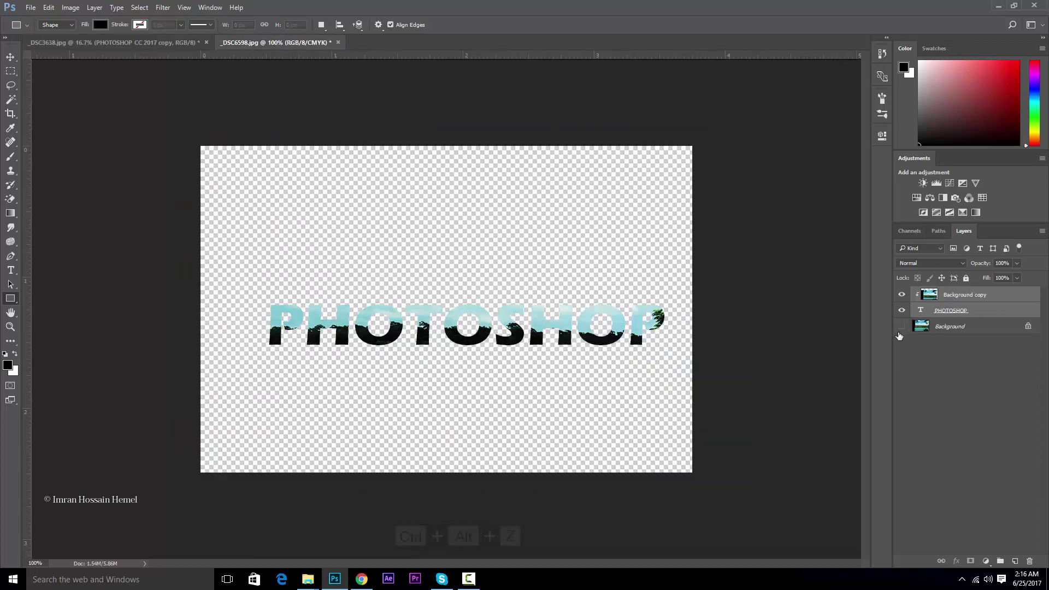
{"action": "key", "text": "ctrl+alt+z"}
{"action": "key", "text": "ctrl+alt+z"}
{"action": "key", "text": "ctrl+alt+z"}
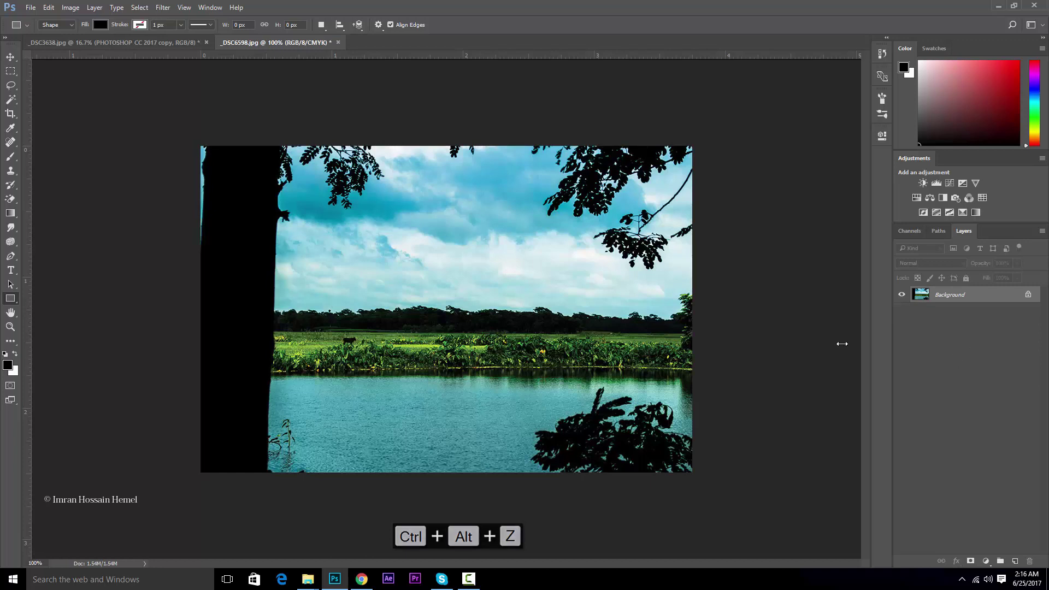
Draw a wide rectangle across the middle of the photo with the Rectangle Tool
{"action": "right_click", "coordinate": [28, 303]}
{"action": "left_click", "coordinate": [39, 300]}
{"action": "left_click_drag", "start_coordinate": [290, 266], "coordinate": [550, 328]}
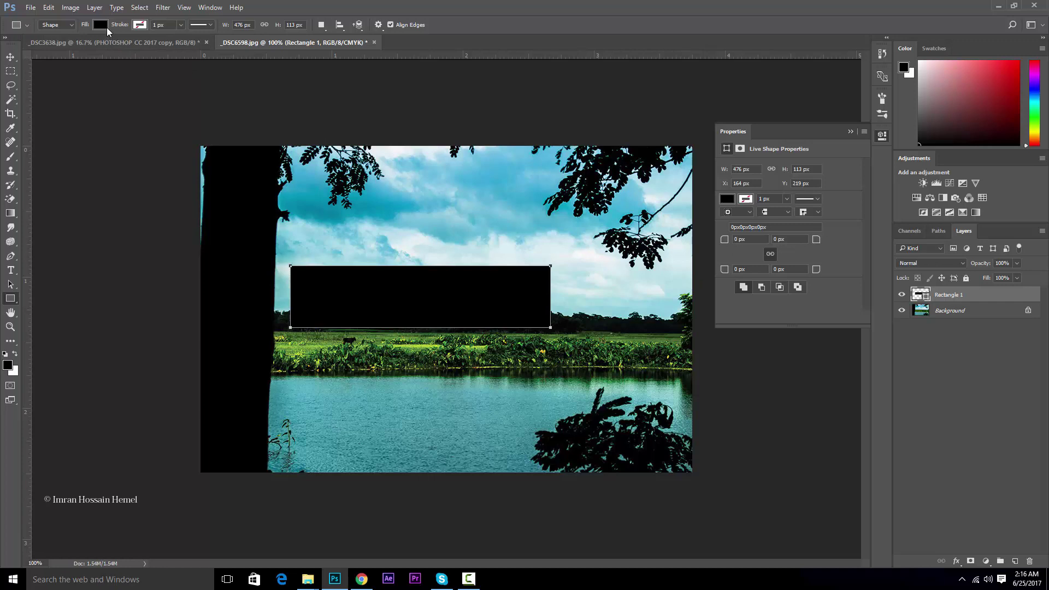
After trying several swatches, fill the rectangle dark indigo and collapse the Properties panel
{"action": "left_click", "coordinate": [100, 25]}
{"action": "left_click", "coordinate": [115, 136]}
{"action": "left_click", "coordinate": [77, 143]}
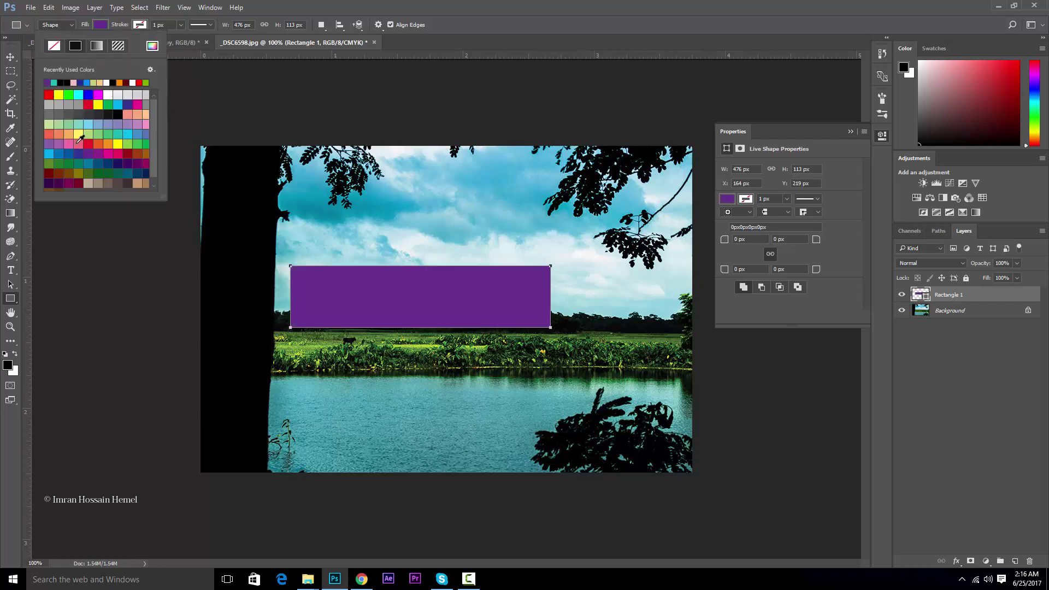
{"action": "left_click", "coordinate": [79, 132]}
{"action": "left_click", "coordinate": [108, 125]}
{"action": "left_click", "coordinate": [129, 132]}
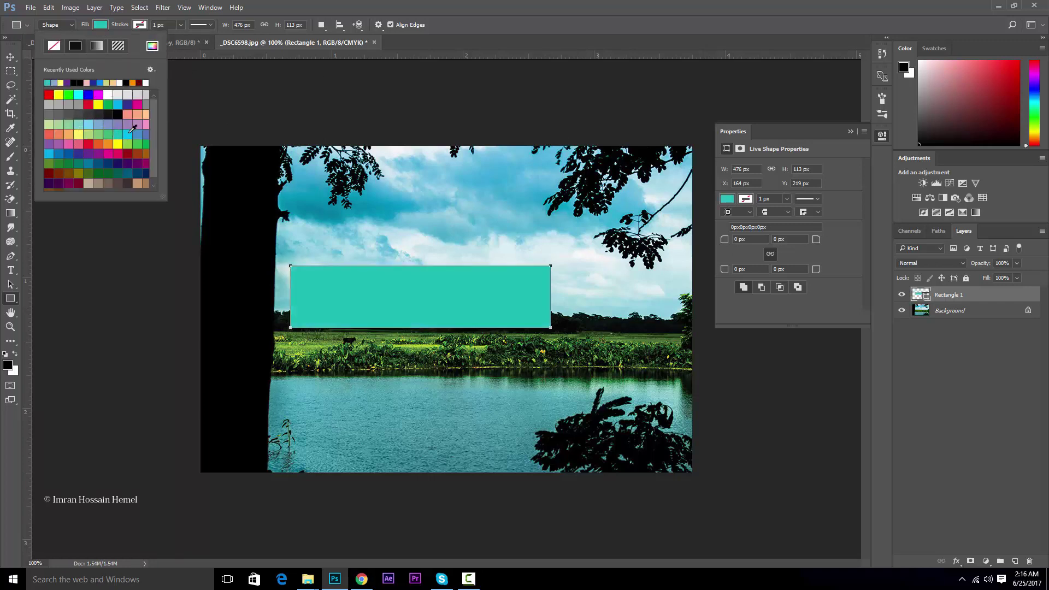
{"action": "left_click", "coordinate": [147, 133]}
{"action": "left_click", "coordinate": [137, 114]}
{"action": "left_click", "coordinate": [128, 114]}
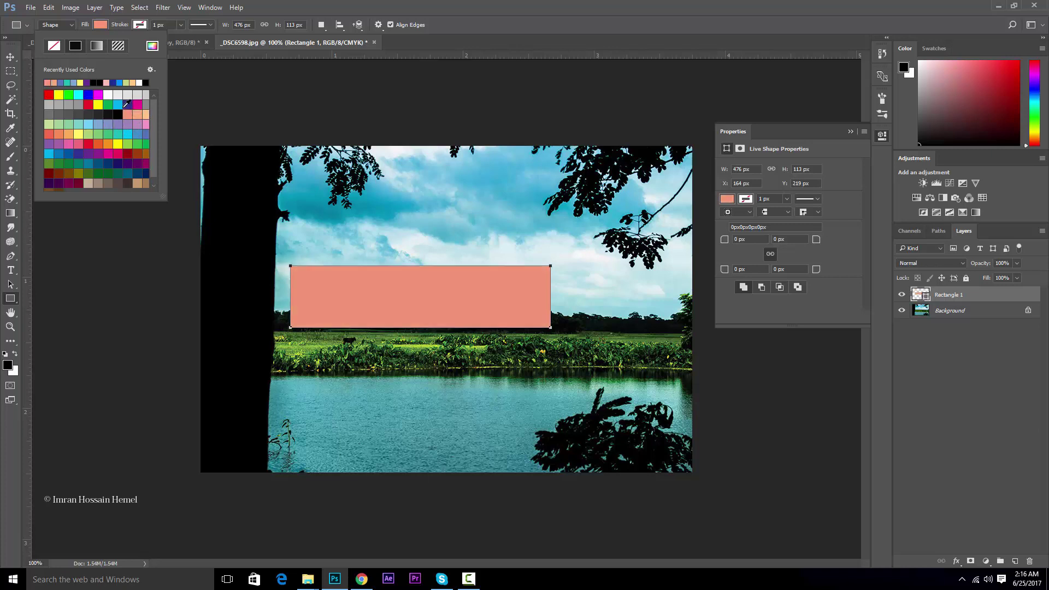
{"action": "left_click", "coordinate": [121, 105]}
{"action": "left_click", "coordinate": [128, 104]}
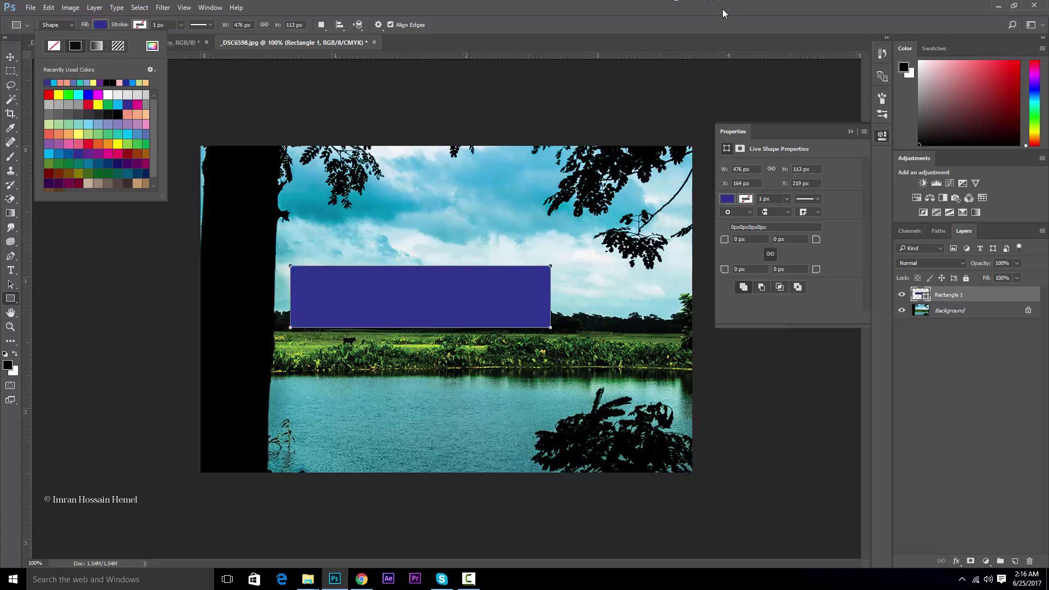
{"action": "key", "text": "Return"}
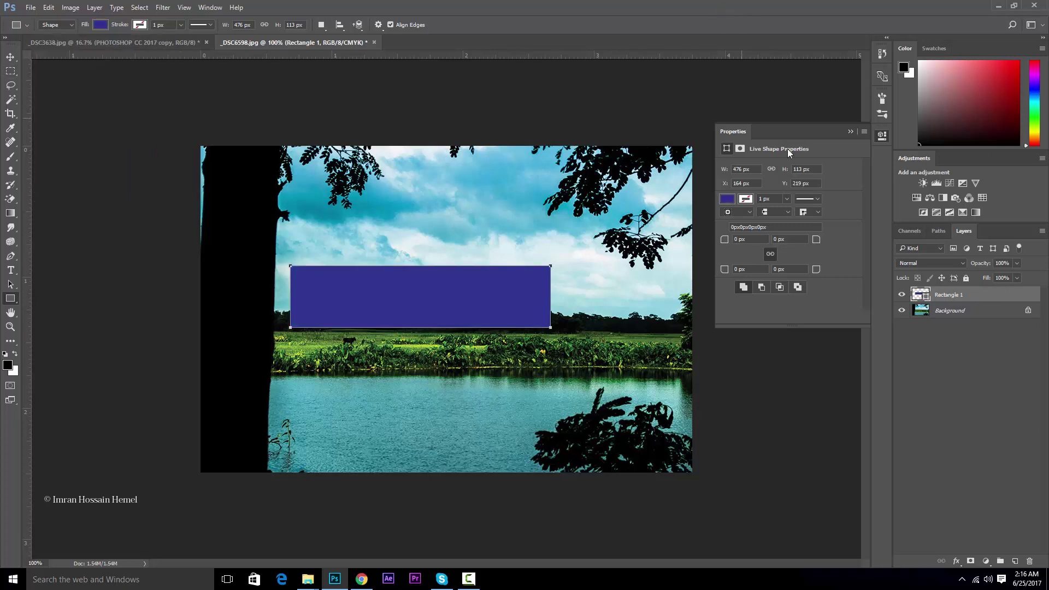
{"action": "left_click", "coordinate": [847, 132]}
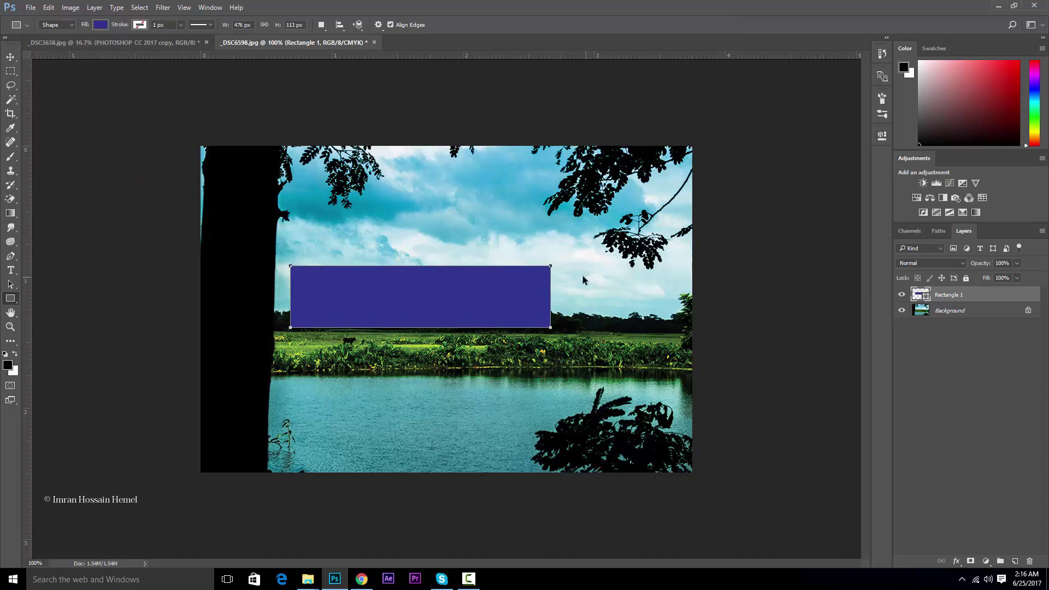
Close the photo without saving and create a new U.S. Paper preset document
{"action": "key", "text": "ctrl+w"}
{"action": "left_click", "coordinate": [448, 228]}
{"action": "key", "text": "ctrl+n"}
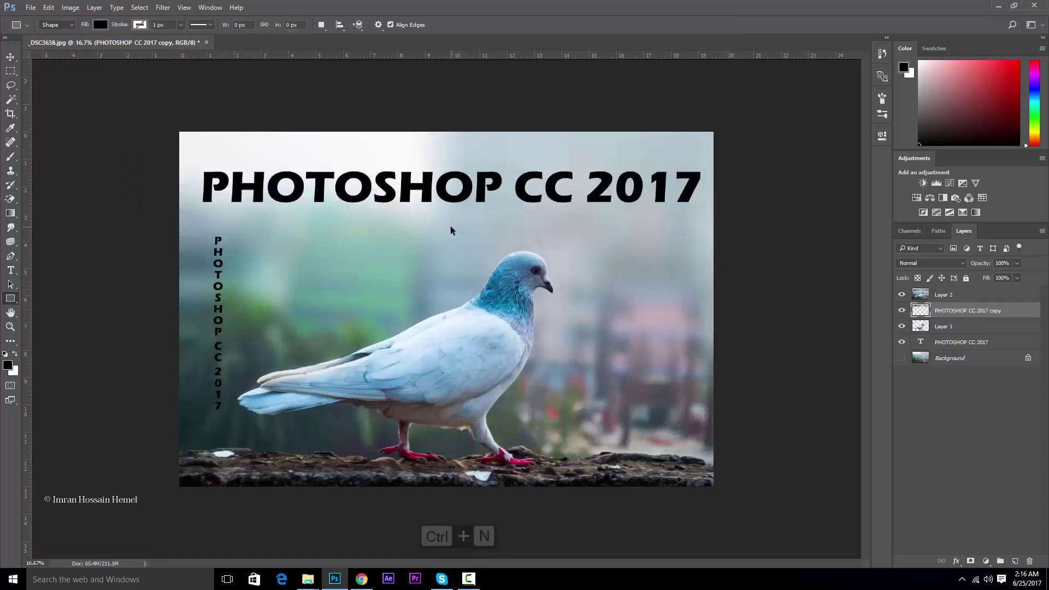
{"action": "left_click", "coordinate": [433, 145]}
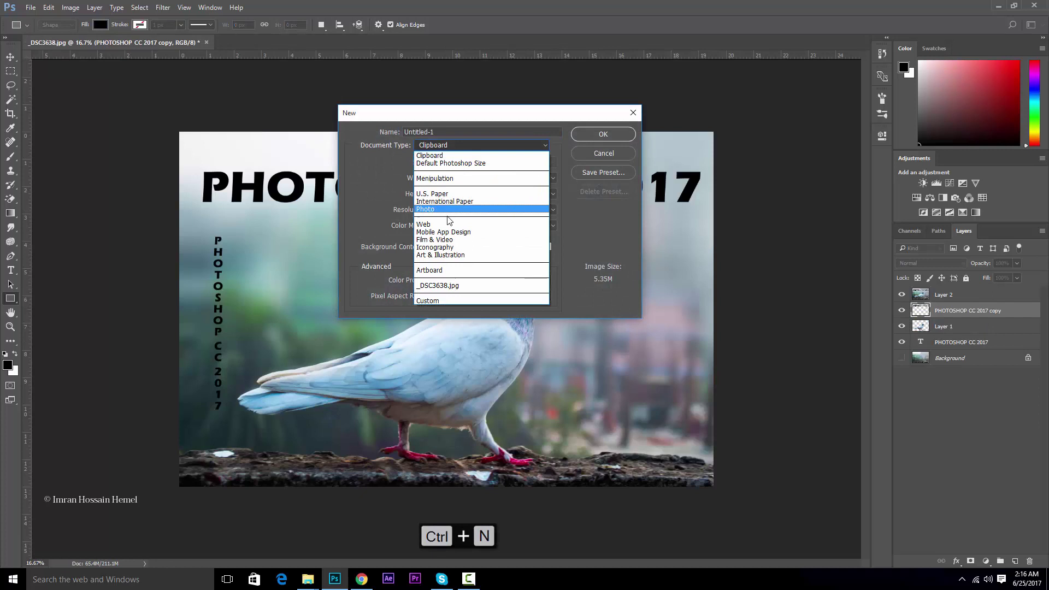
{"action": "left_click", "coordinate": [444, 195]}
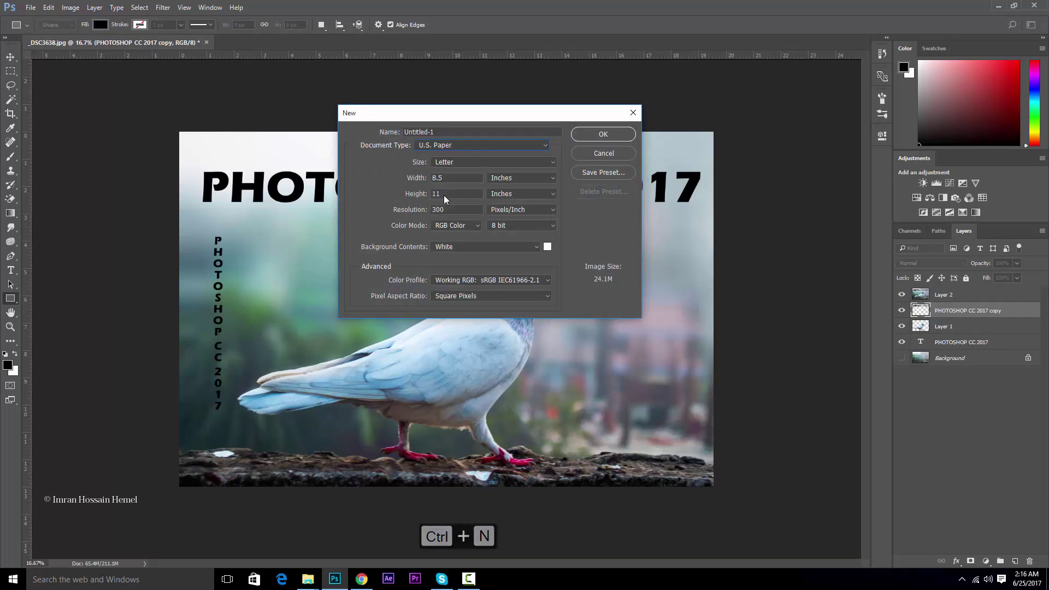
{"action": "key", "text": "Return"}
Rotate the blank canvas 90° clockwise to landscape
{"action": "key", "text": "ctrl+minus"}
{"action": "left_click", "coordinate": [71, 7]}
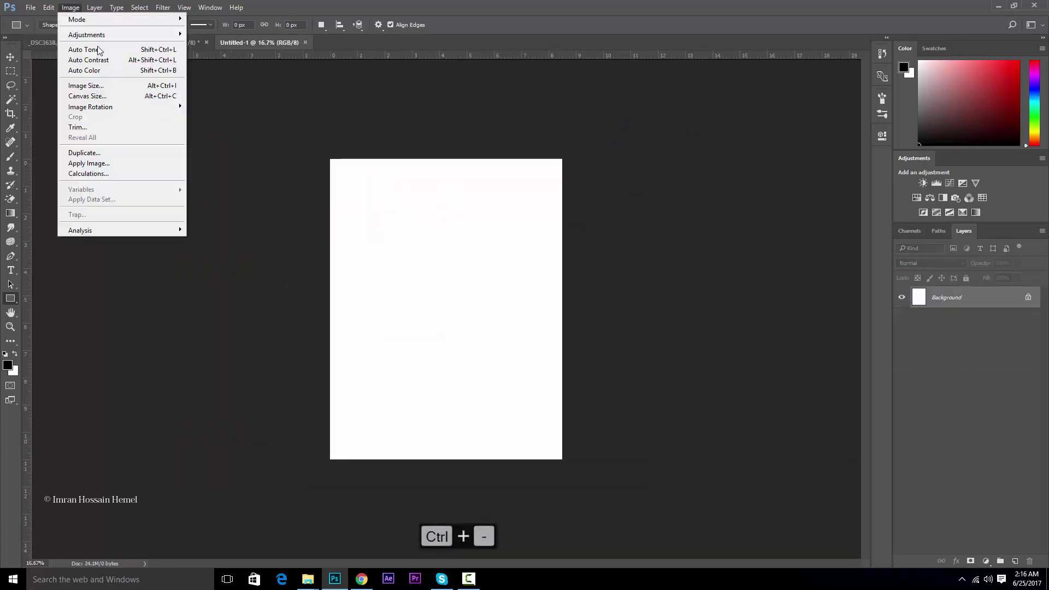
{"action": "mouse_move", "coordinate": [131, 115]}
{"action": "left_click", "coordinate": [215, 117]}
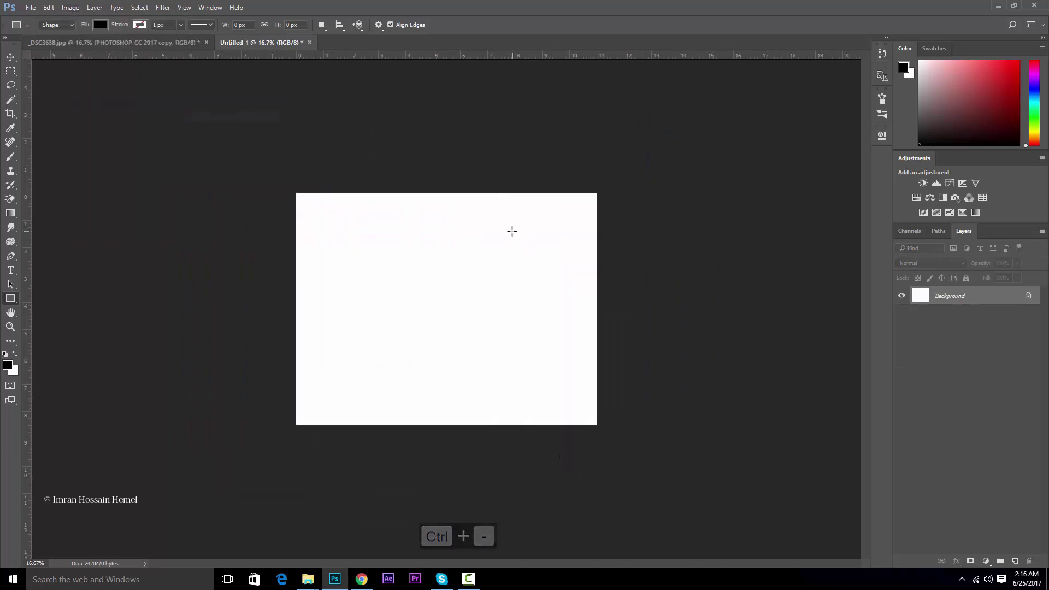
{"action": "key", "text": "ctrl+plus"}
Crop the canvas freely to a wide, shorter landscape shape
{"action": "key", "text": "c"}
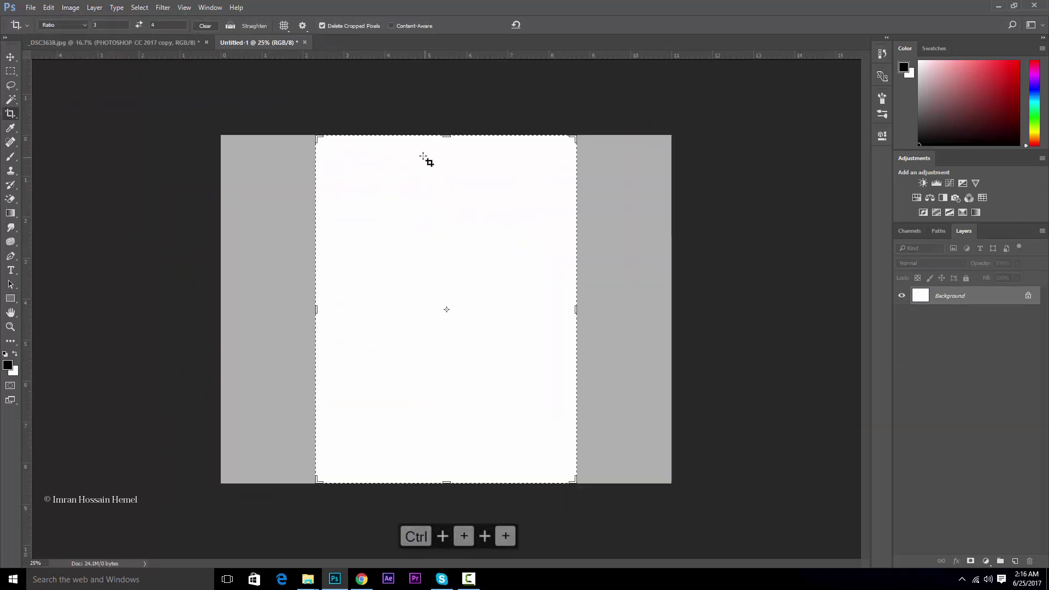
{"action": "left_click", "coordinate": [111, 27]}
{"action": "key", "text": "BackSpace"}
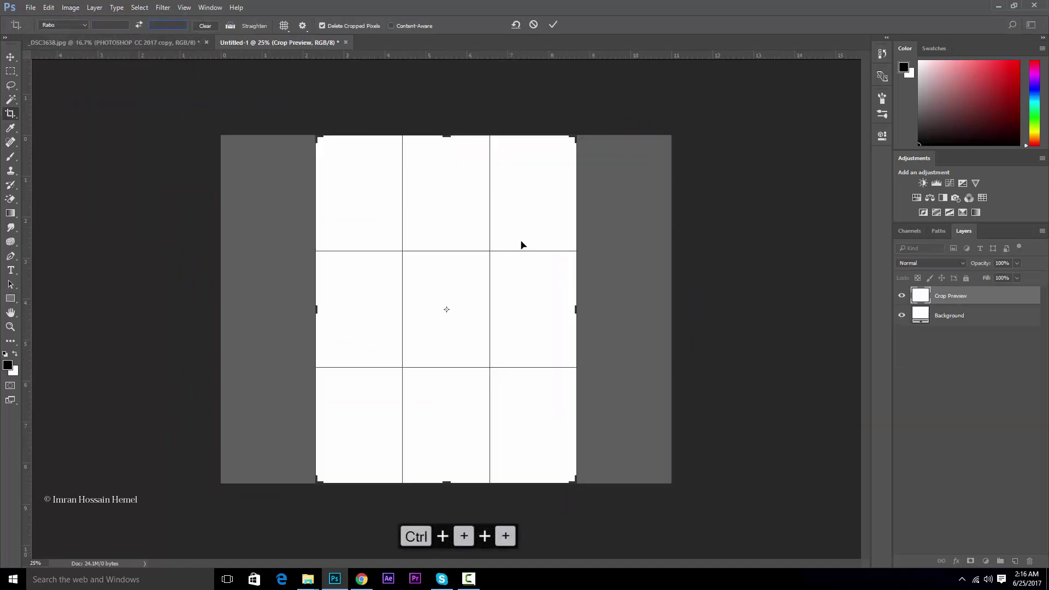
{"action": "left_click_drag", "start_coordinate": [578, 309], "coordinate": [628, 306]}
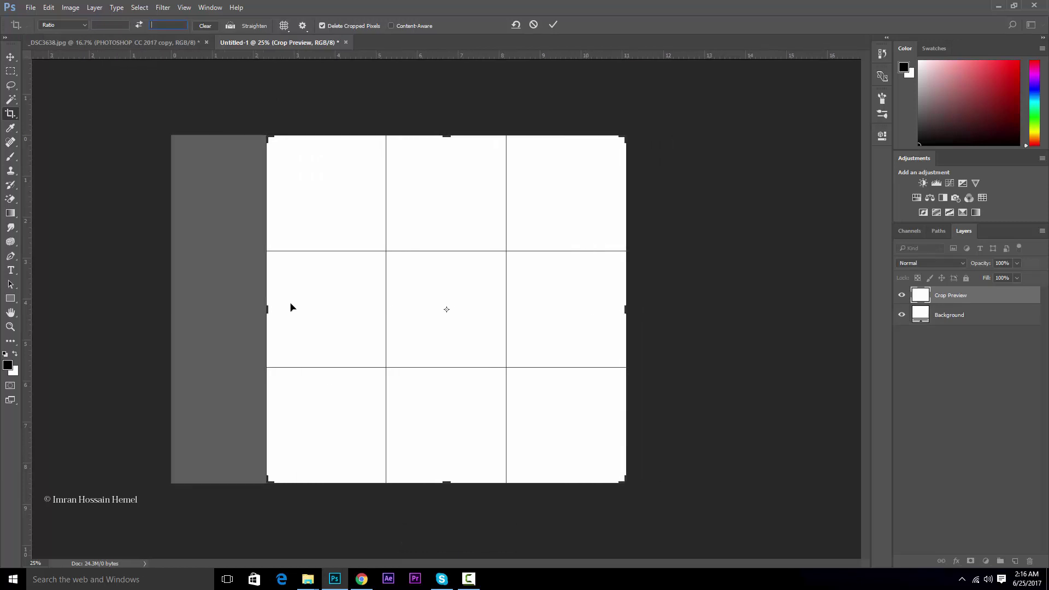
{"action": "left_click_drag", "start_coordinate": [269, 310], "coordinate": [171, 310]}
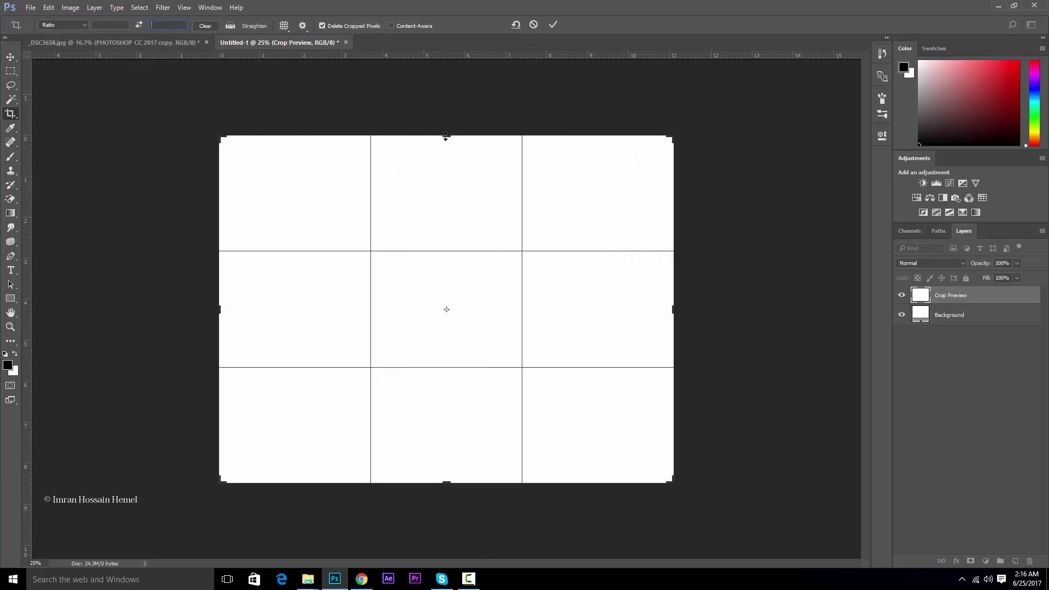
{"action": "left_click_drag", "start_coordinate": [446, 137], "coordinate": [448, 190]}
{"action": "key", "text": "Return"}
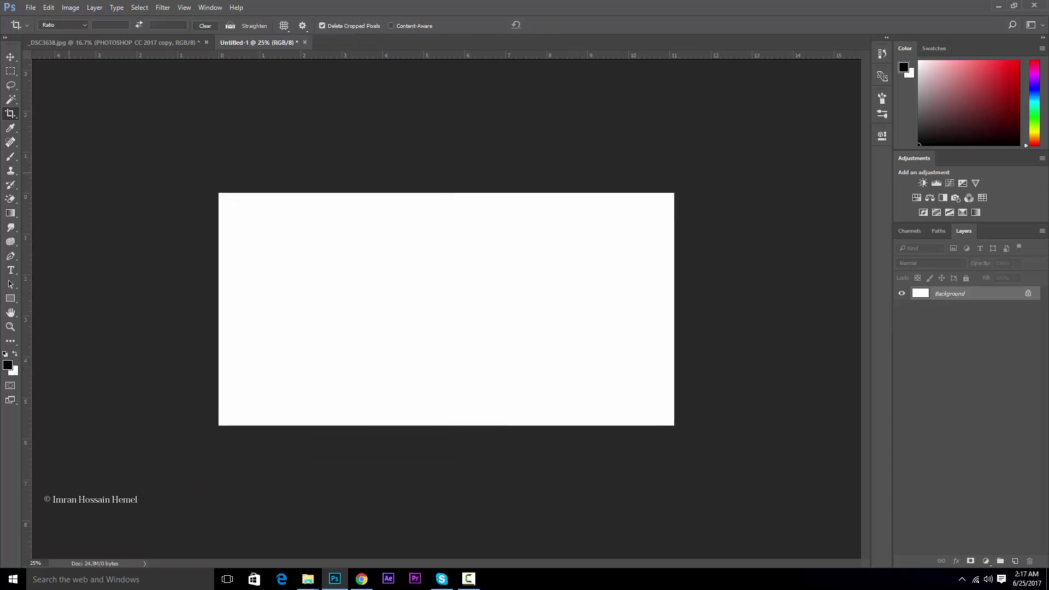
Draw a plain rectangle shape covering the whole canvas
{"action": "key", "text": "m"}
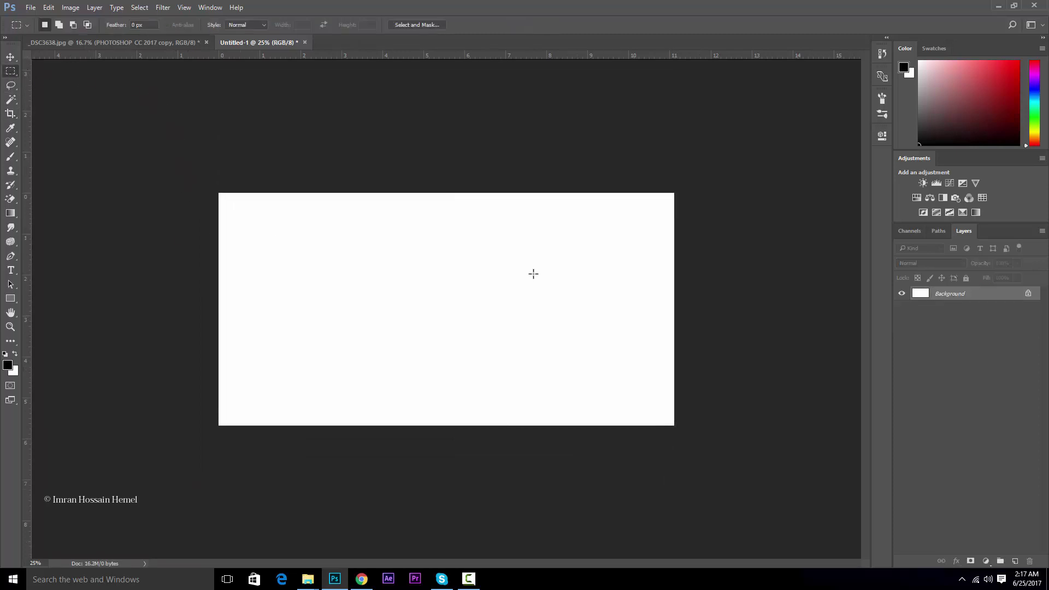
{"action": "left_click", "coordinate": [16, 300]}
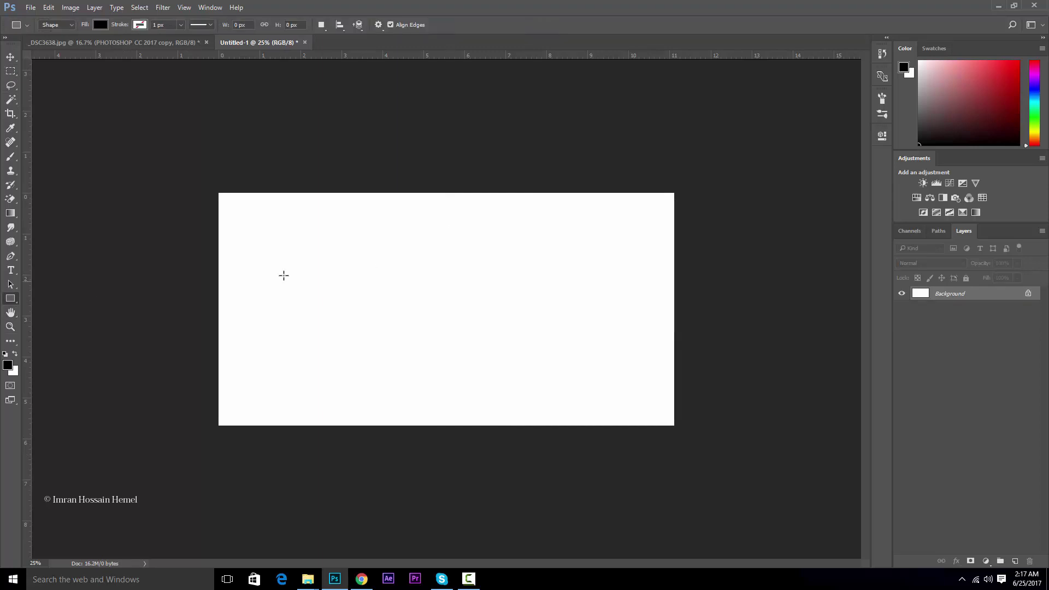
{"action": "right_click", "coordinate": [10, 303]}
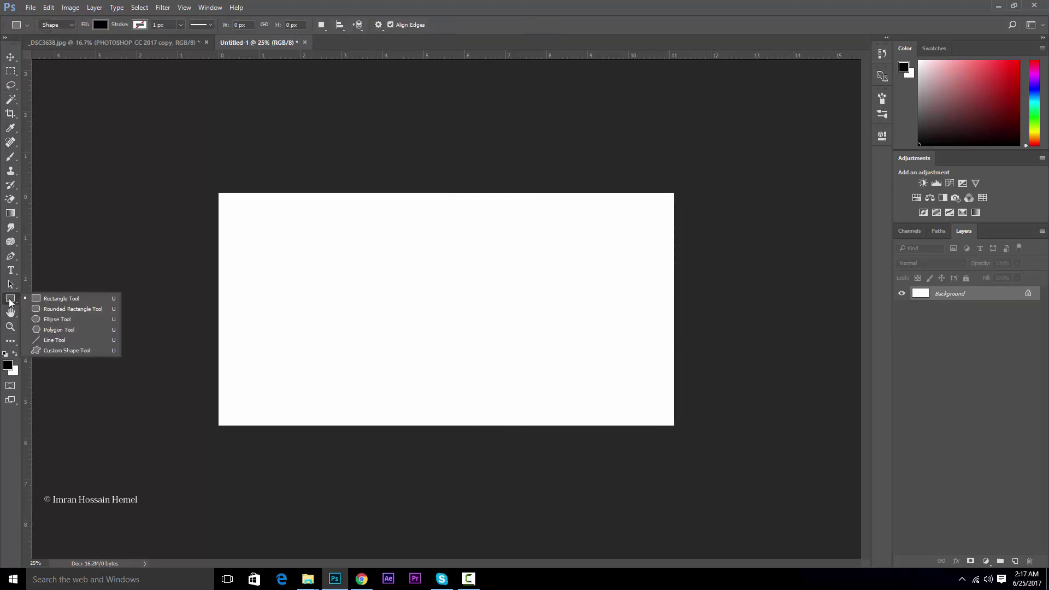
{"action": "left_click", "coordinate": [60, 298]}
{"action": "left_click_drag", "start_coordinate": [210, 190], "coordinate": [683, 429]}
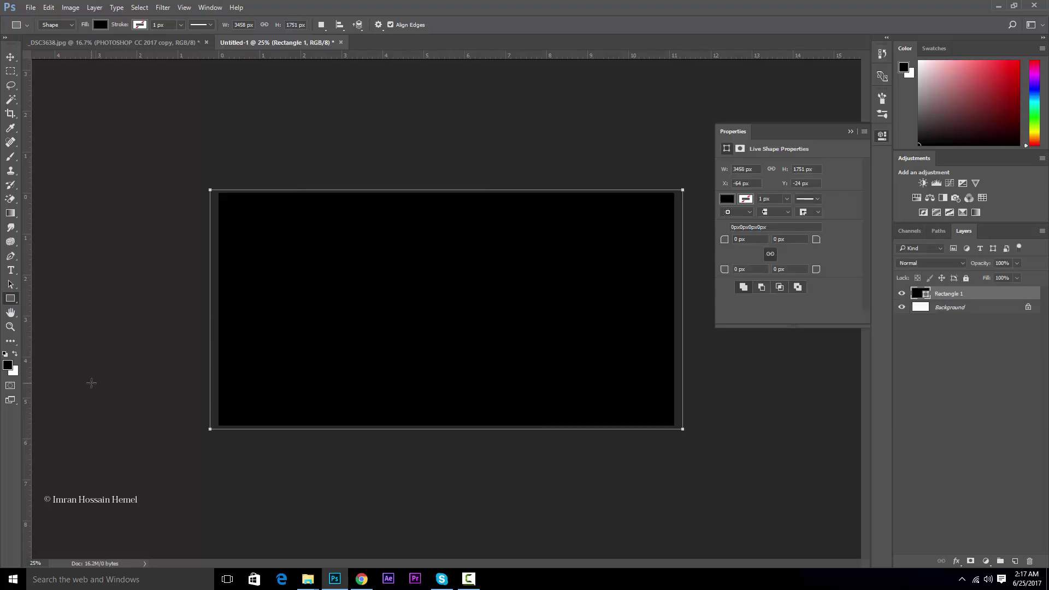
After trying several swatches, fill the 3458 × 1751 px rectangle rust brown
{"action": "left_click", "coordinate": [99, 25]}
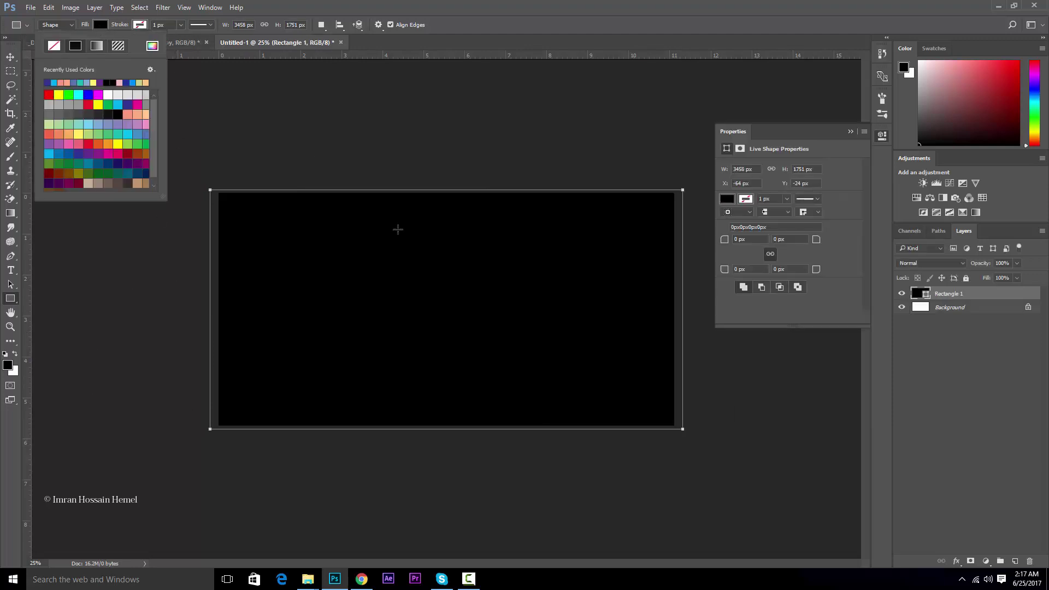
{"action": "left_click", "coordinate": [74, 124]}
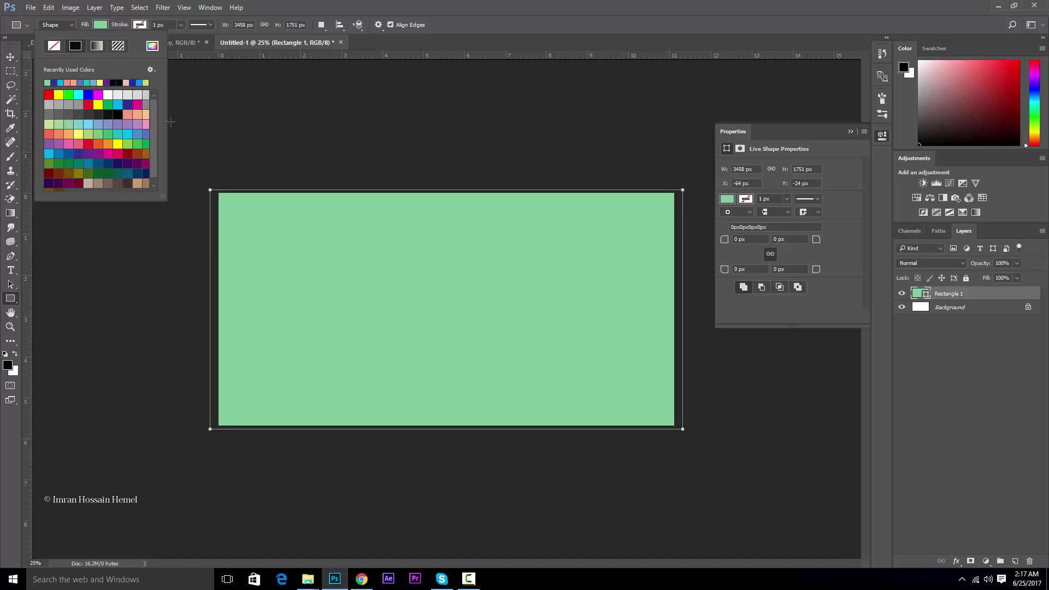
{"action": "left_click", "coordinate": [115, 134]}
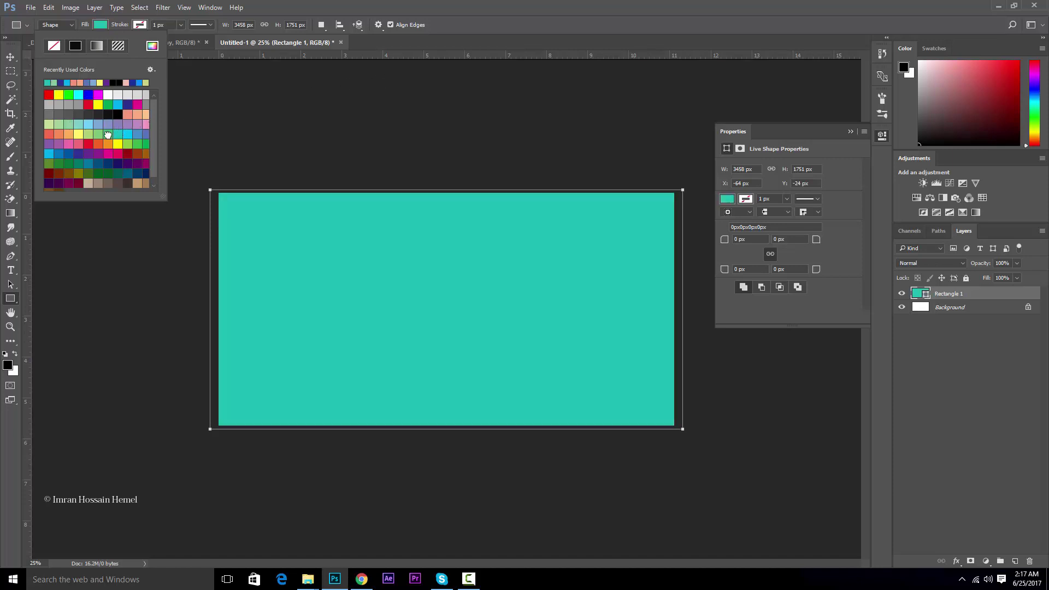
{"action": "left_click", "coordinate": [106, 136]}
{"action": "left_click", "coordinate": [105, 143]}
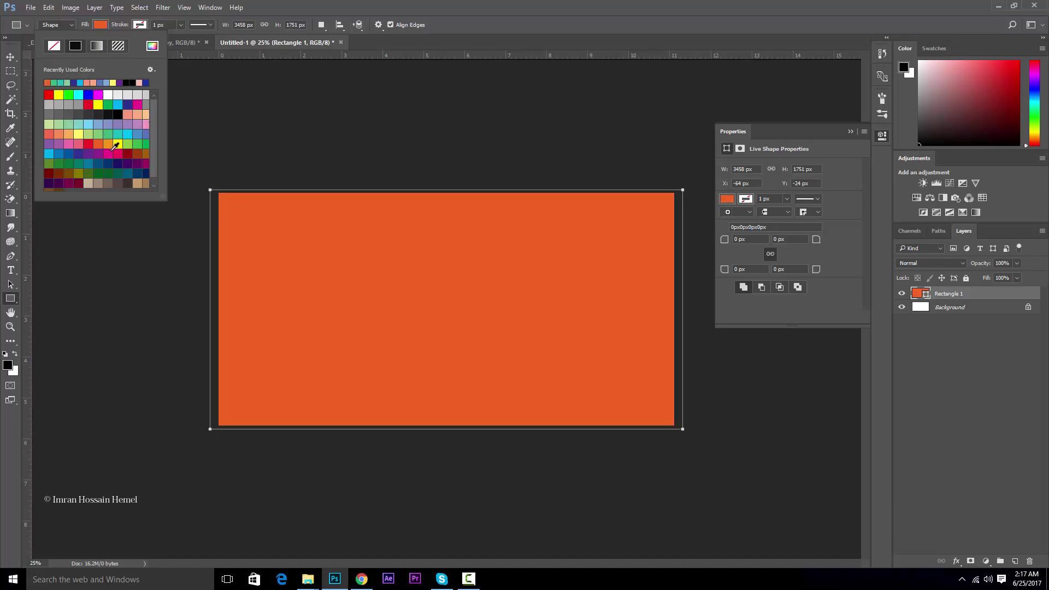
{"action": "left_click", "coordinate": [118, 152]}
{"action": "left_click", "coordinate": [111, 152]}
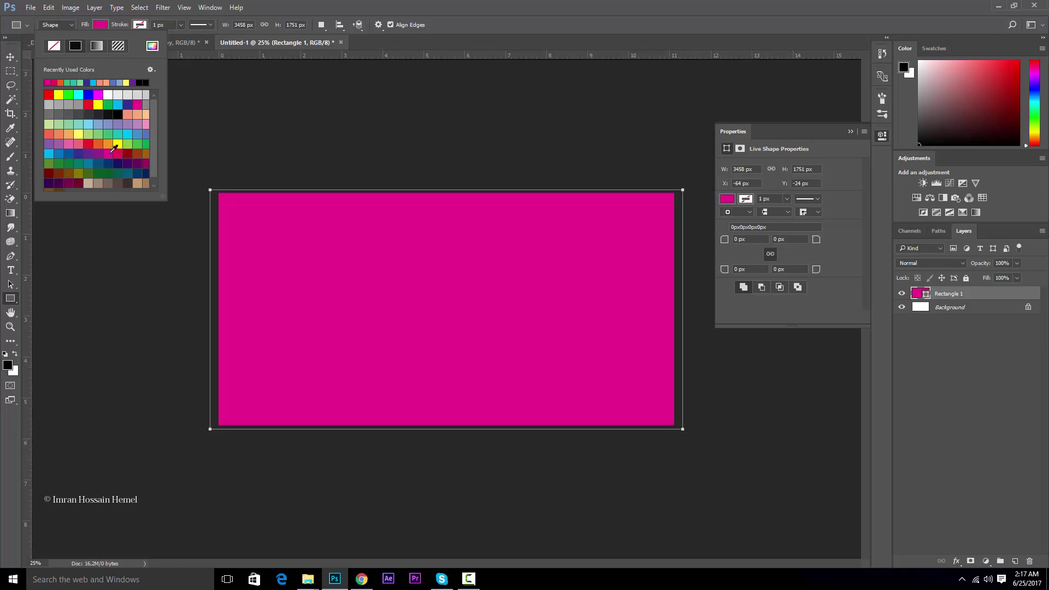
{"action": "left_click", "coordinate": [107, 144]}
{"action": "left_click", "coordinate": [58, 143]}
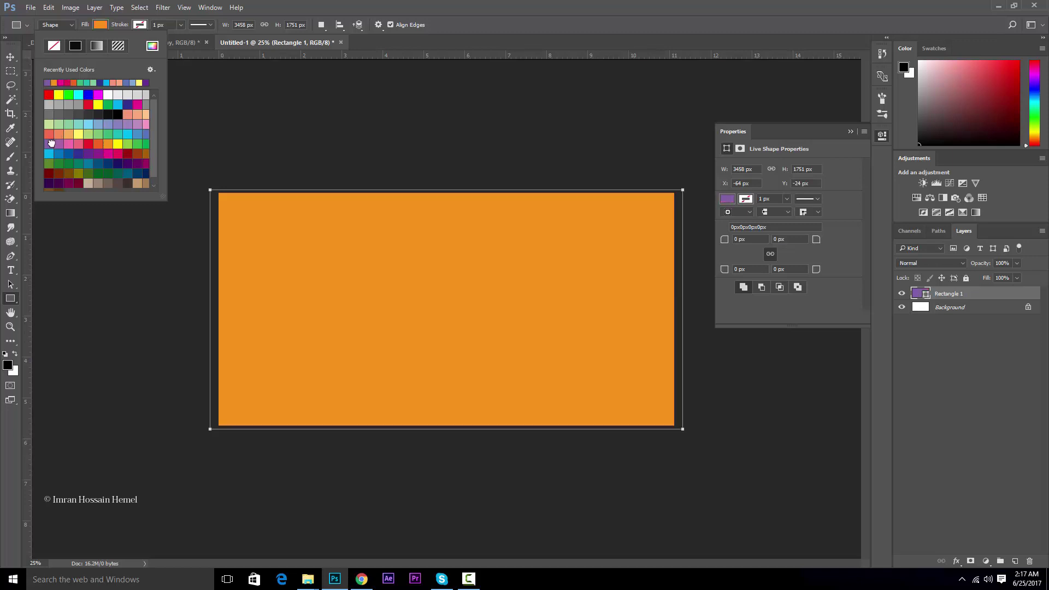
{"action": "left_click", "coordinate": [61, 144]}
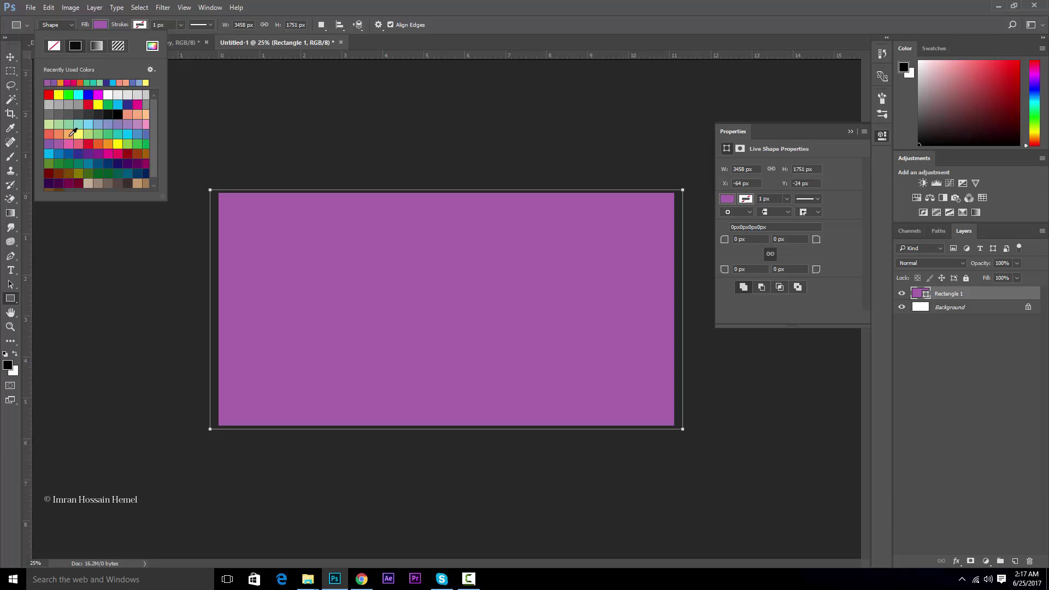
{"action": "left_click", "coordinate": [138, 173]}
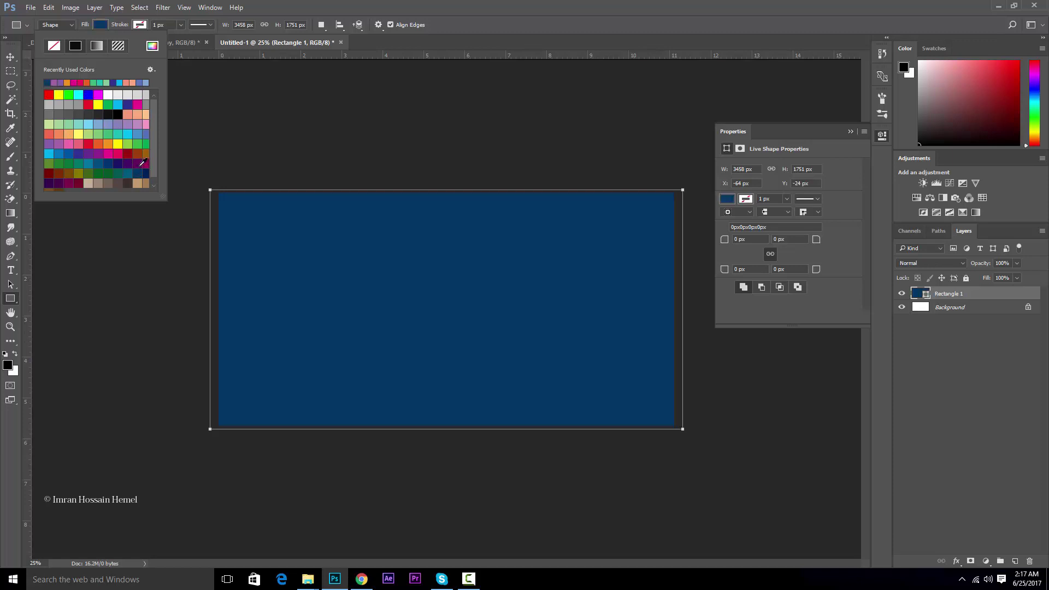
{"action": "left_click", "coordinate": [136, 155]}
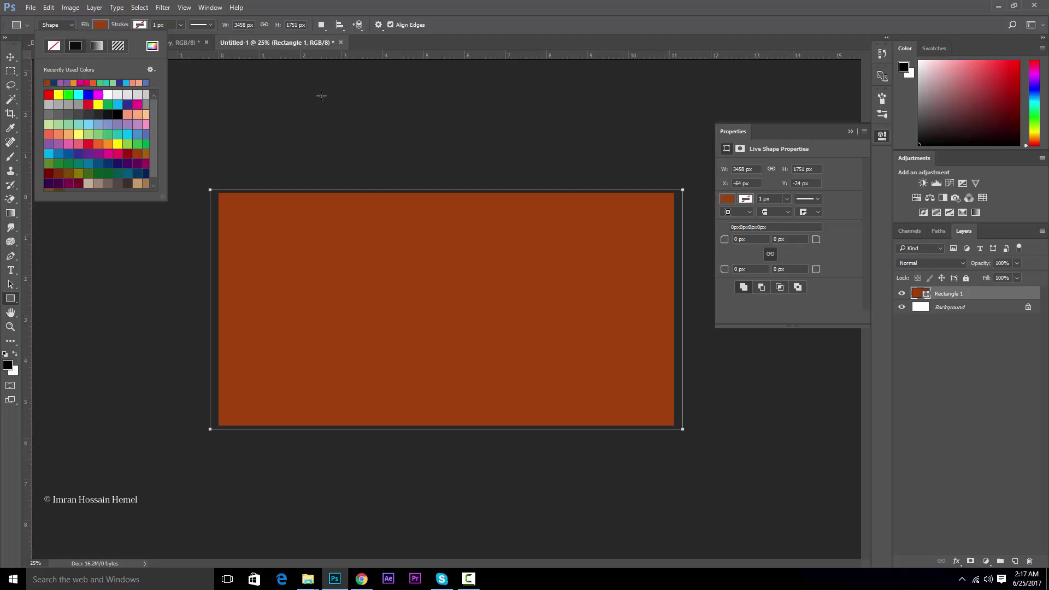
{"action": "left_click", "coordinate": [599, 32]}
{"action": "key", "text": "ctrl+minus"}
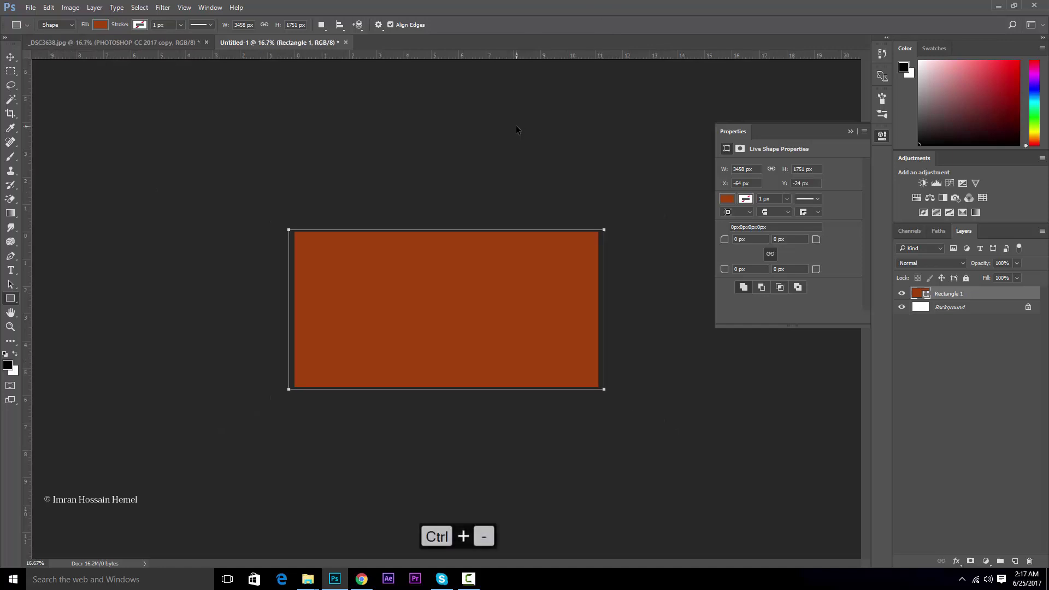
{"action": "key", "text": "ctrl+plus"}
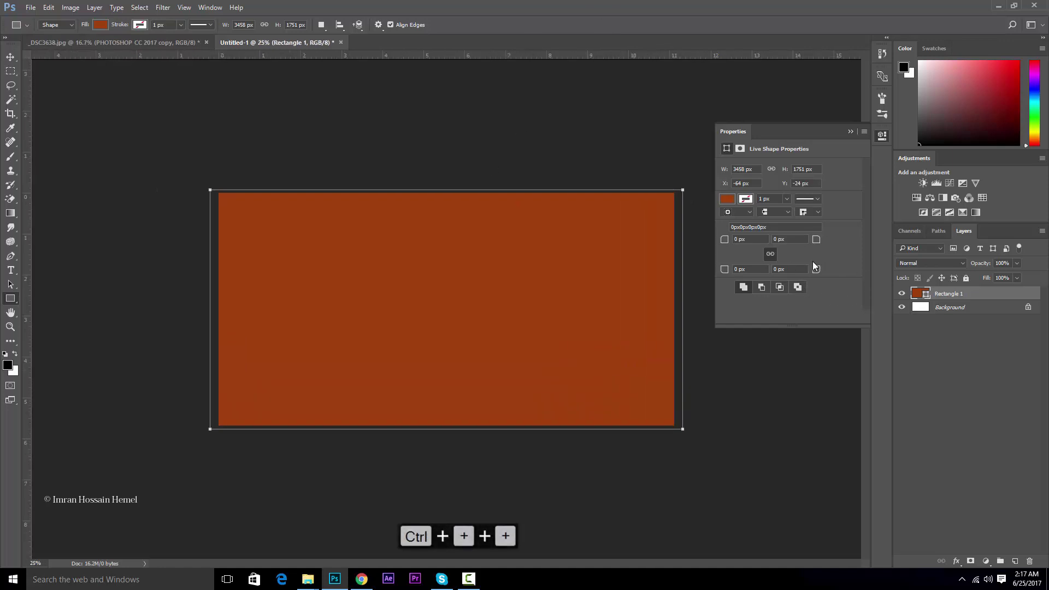
{"action": "left_click", "coordinate": [11, 56]}
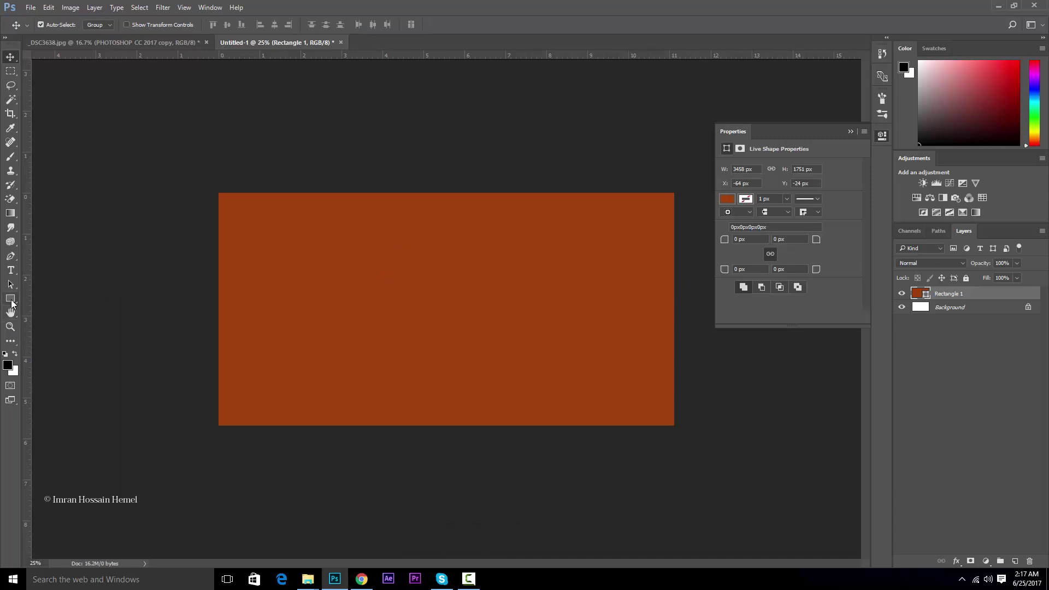
On a new layer, draw a rounded square toward the right of the canvas
{"action": "left_click", "coordinate": [10, 299]}
{"action": "left_click", "coordinate": [1013, 562]}
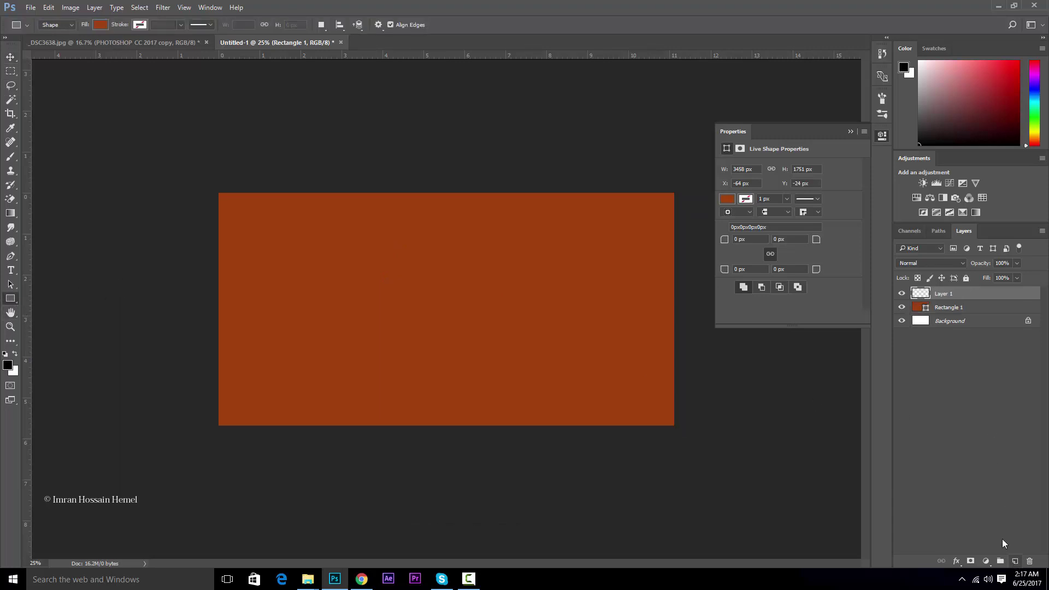
{"action": "right_click", "coordinate": [12, 301]}
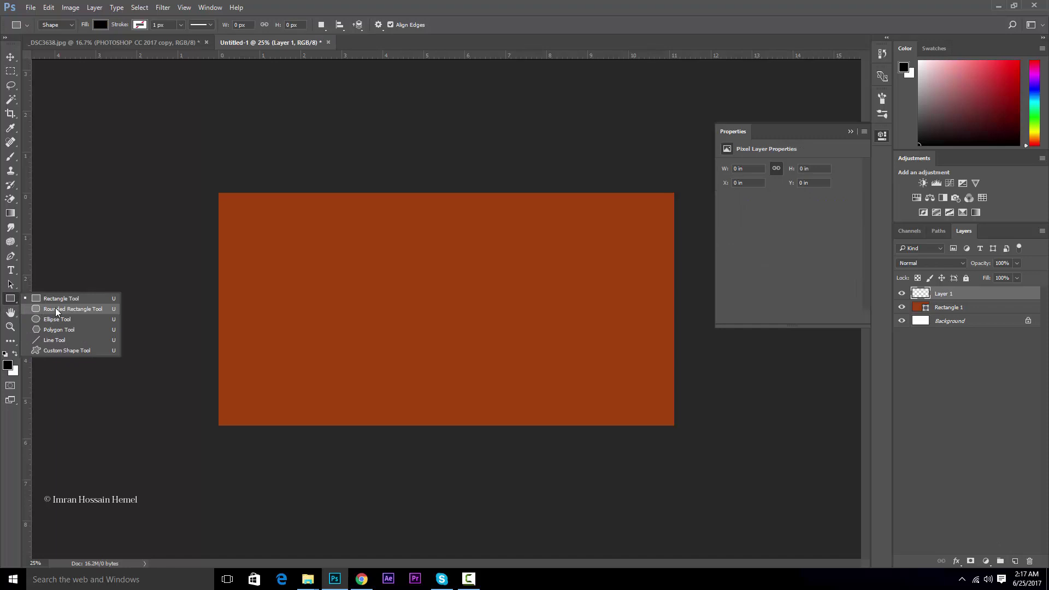
{"action": "left_click", "coordinate": [56, 309]}
{"action": "left_click_drag", "start_coordinate": [432, 244], "coordinate": [628, 381]}
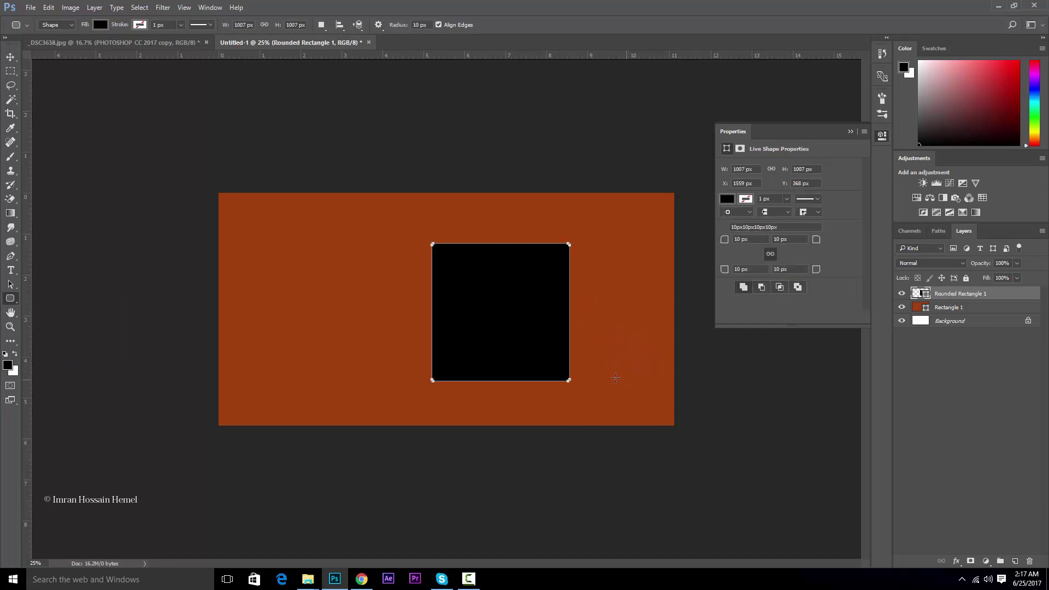
Give the rounded square a white fill and a 37.43 px cyan stroke
{"action": "left_click", "coordinate": [101, 25]}
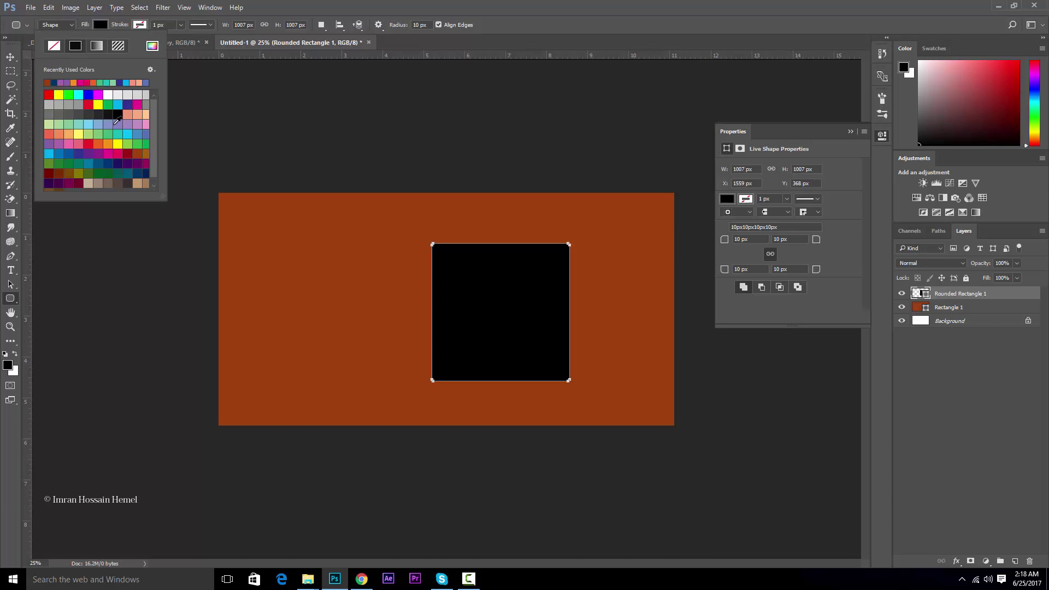
{"action": "left_click", "coordinate": [108, 95]}
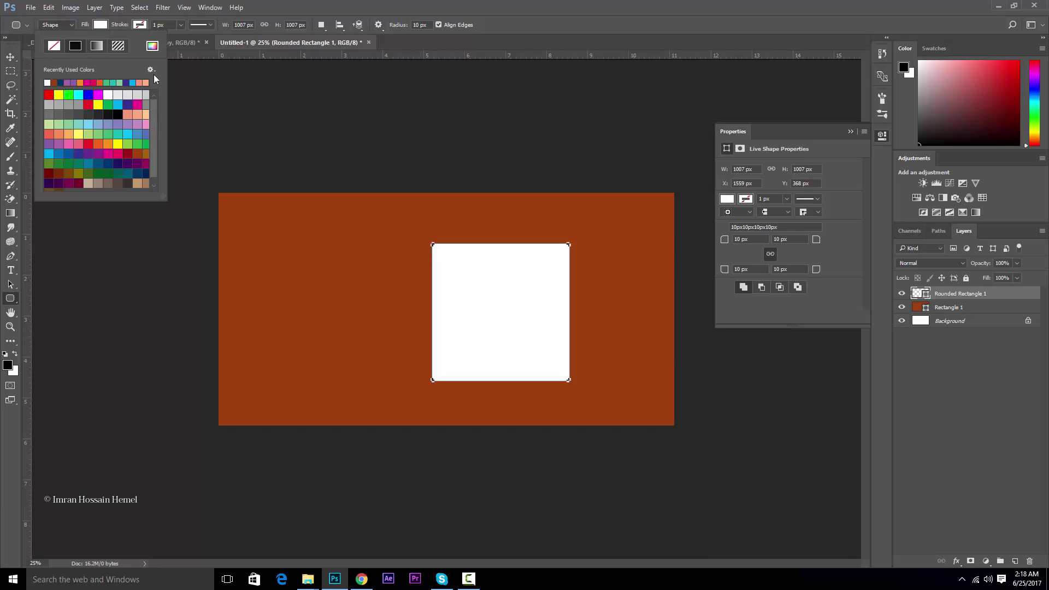
{"action": "left_click", "coordinate": [139, 25]}
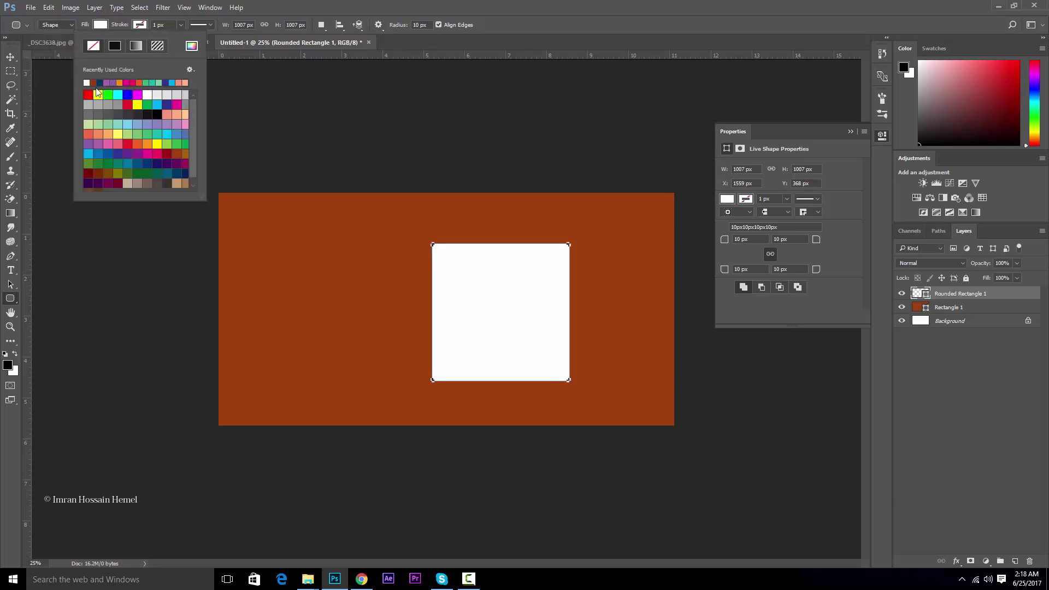
{"action": "left_click", "coordinate": [89, 154]}
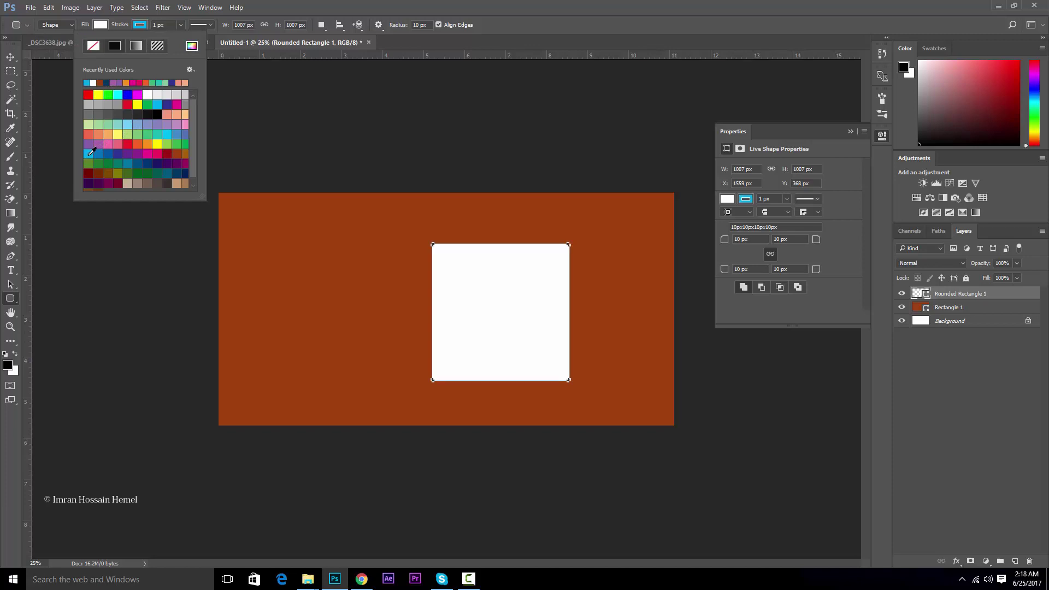
{"action": "left_click", "coordinate": [181, 24]}
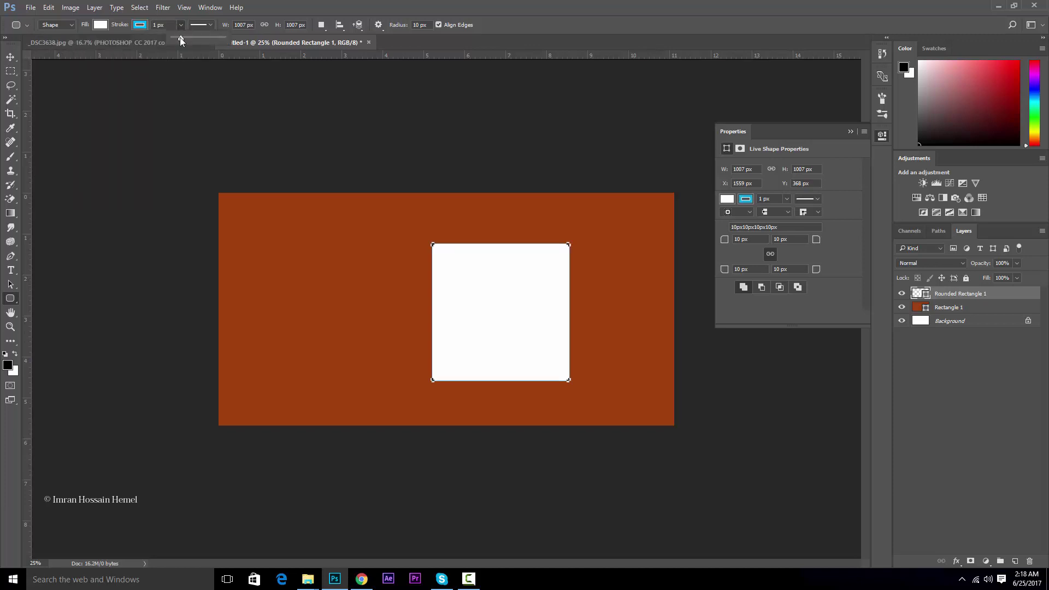
{"action": "mouse_move", "coordinate": [180, 38]}
{"action": "left_mouse_down"}
{"action": "mouse_move", "coordinate": [199, 39]}
{"action": "mouse_move", "coordinate": [188, 42]}
{"action": "left_mouse_up"}
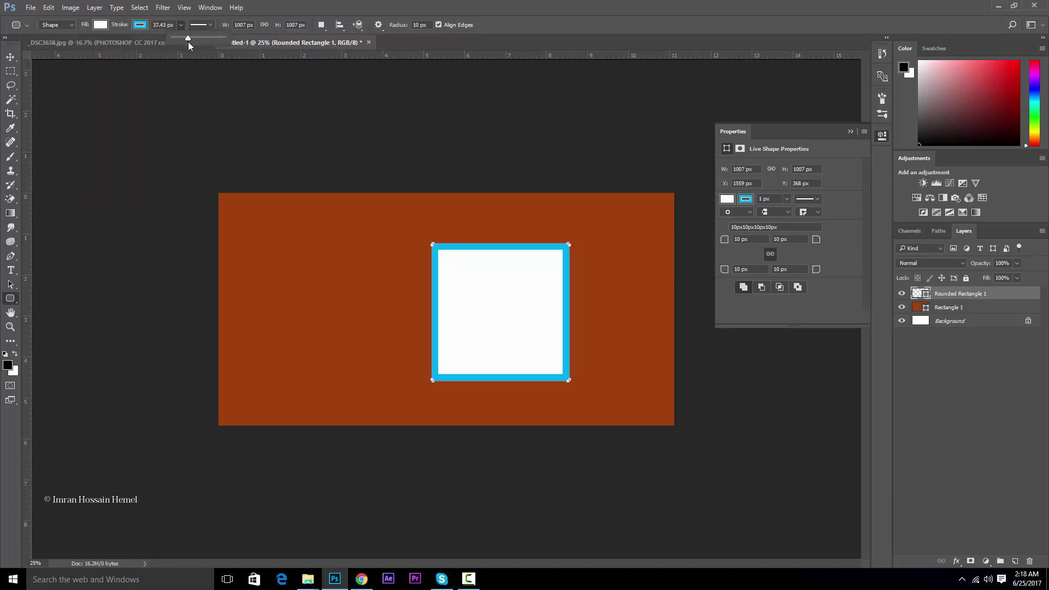
Move the bordered square further right on the canvas
{"action": "left_click", "coordinate": [10, 57]}
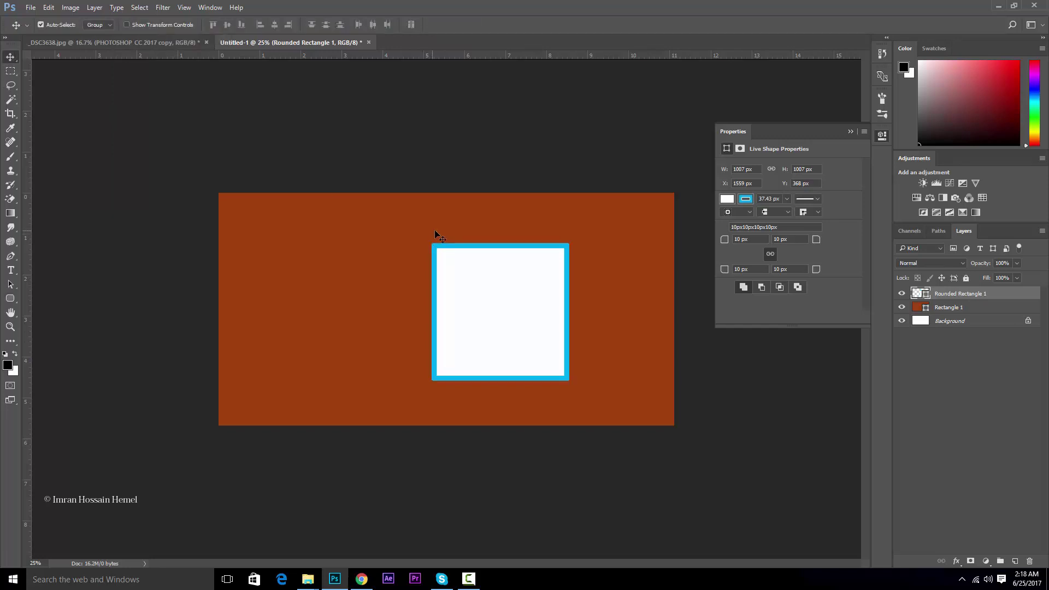
{"action": "left_click_drag", "start_coordinate": [444, 249], "coordinate": [509, 248]}
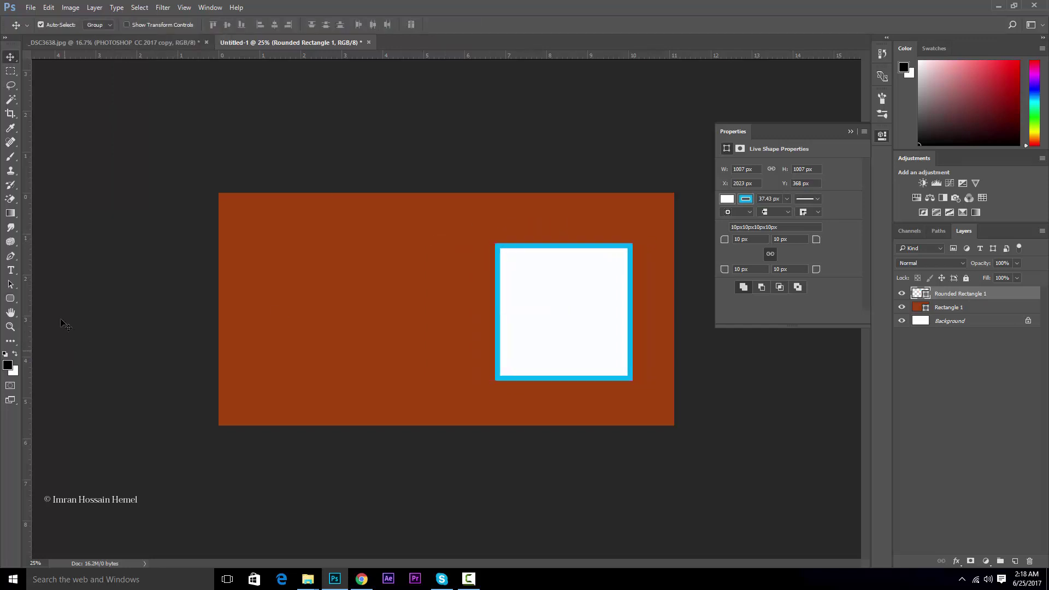
{"action": "left_click", "coordinate": [9, 299]}
Draw test custom shapes: a speech bubble and a heart on the canvas's left
{"action": "left_click", "coordinate": [9, 300]}
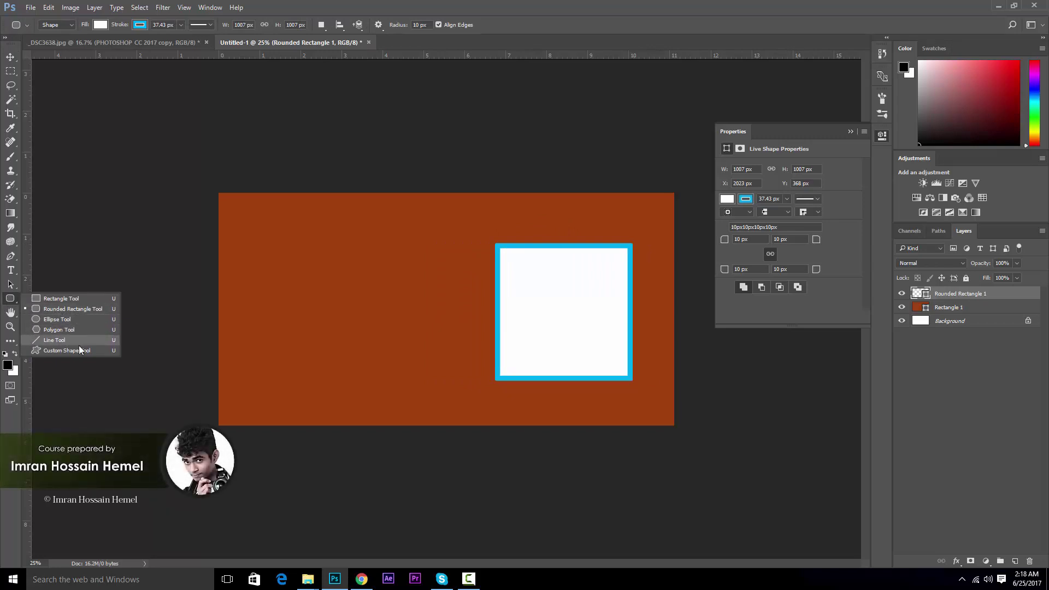
{"action": "left_click", "coordinate": [56, 352]}
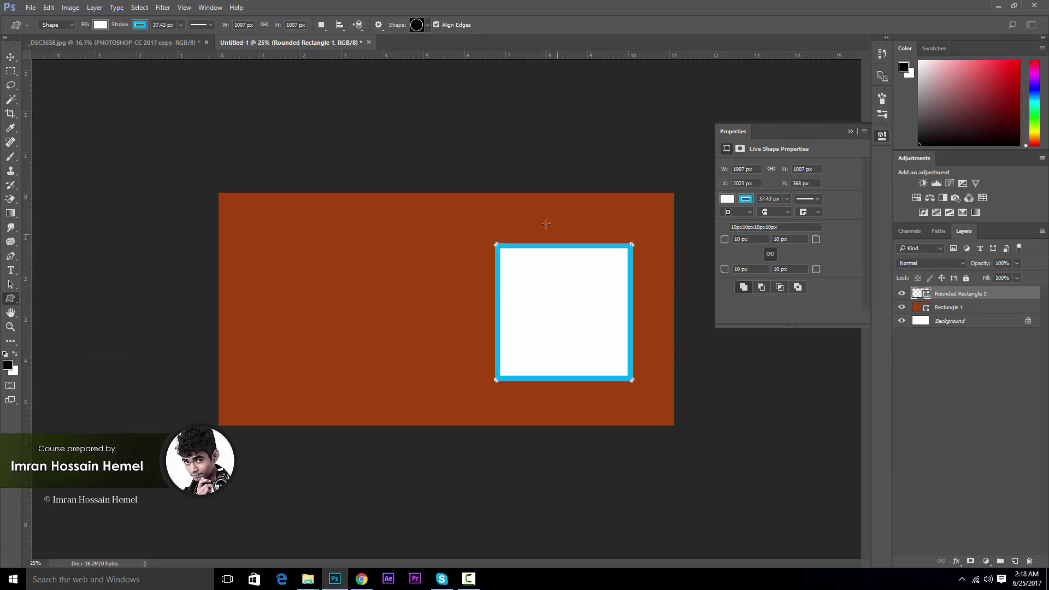
{"action": "left_click", "coordinate": [428, 25]}
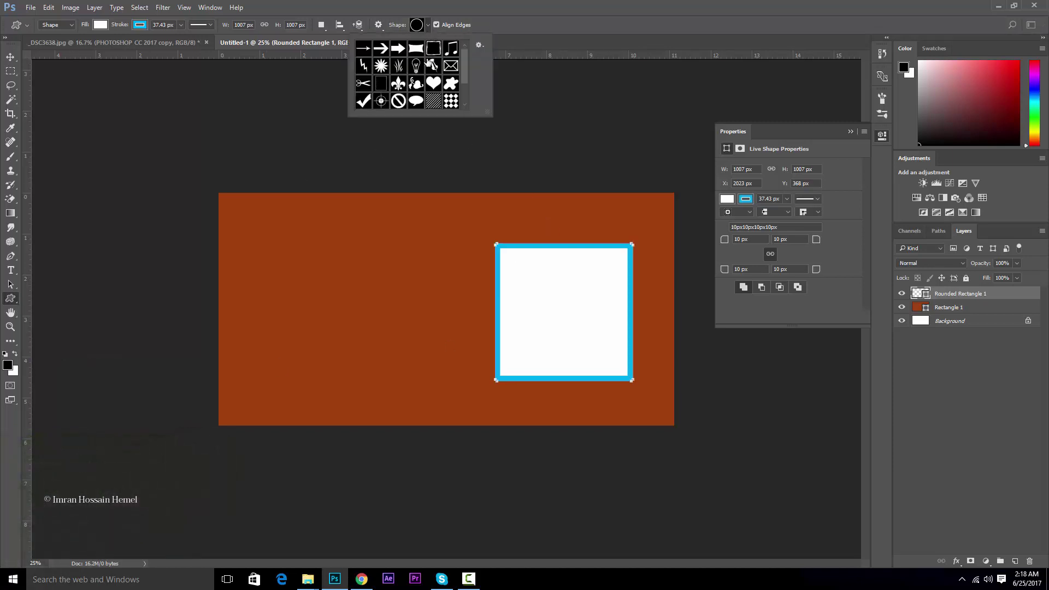
{"action": "scroll", "coordinate": [464, 71], "scroll_direction": "down", "scroll_amount": 3}
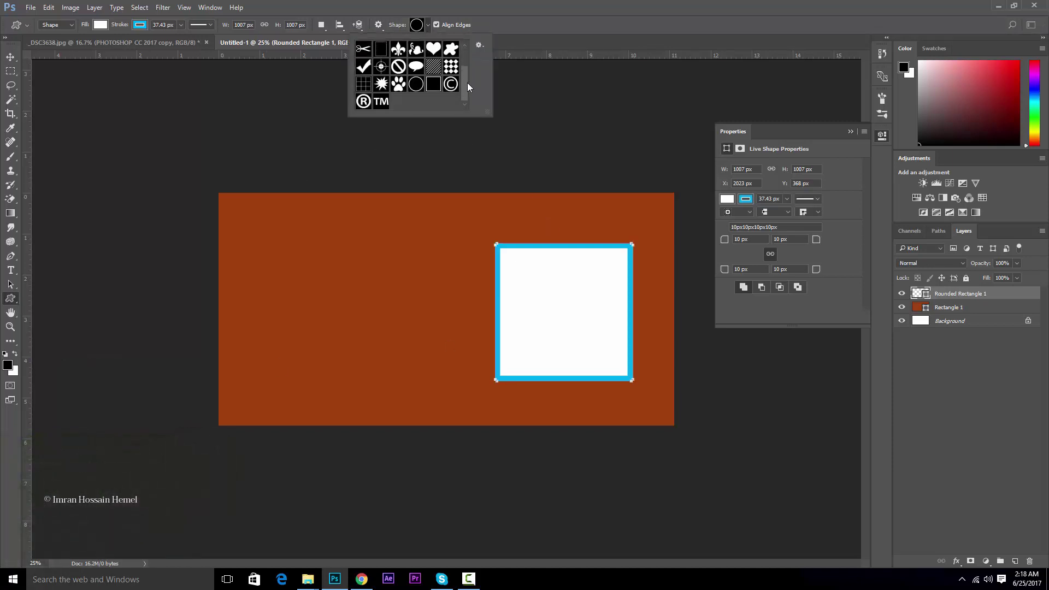
{"action": "left_click", "coordinate": [415, 66]}
{"action": "left_click_drag", "start_coordinate": [275, 280], "coordinate": [329, 327]}
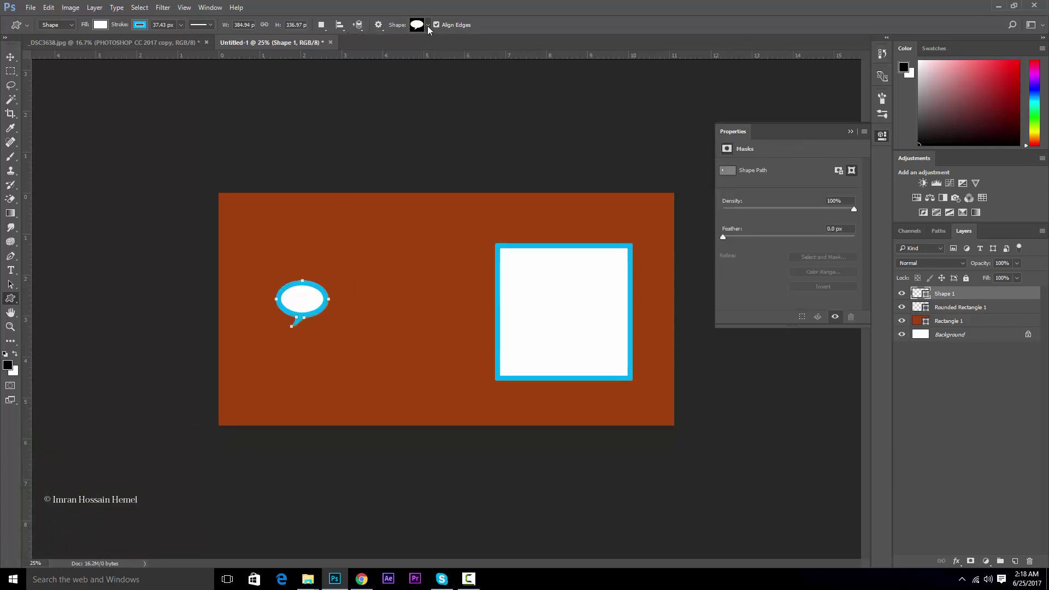
{"action": "left_click", "coordinate": [428, 24]}
{"action": "left_click", "coordinate": [433, 48]}
{"action": "left_click_drag", "start_coordinate": [343, 235], "coordinate": [385, 264]}
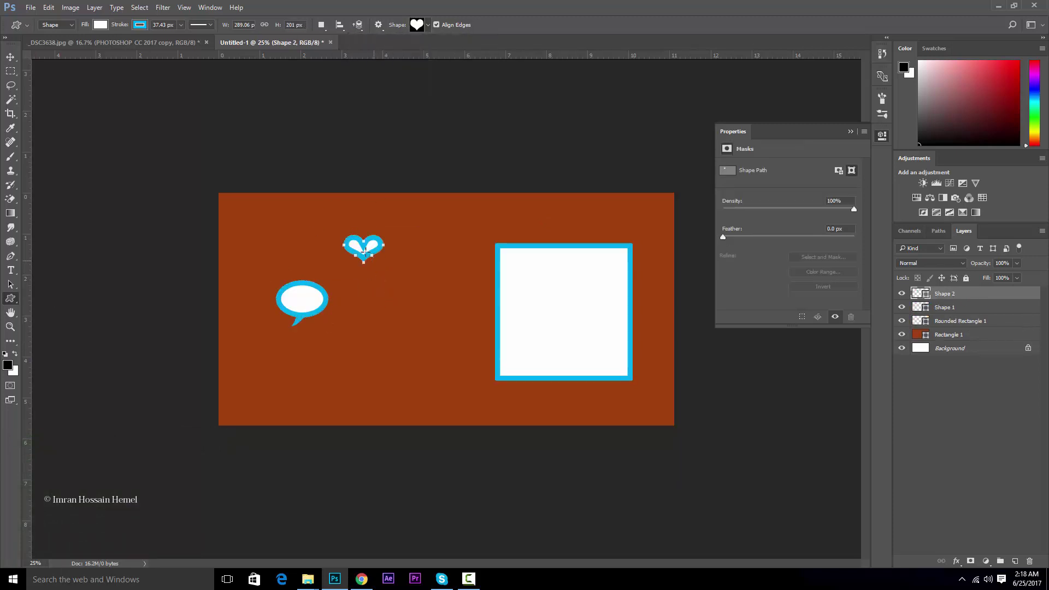
Delete the heart and speech bubble, and nudge the rounded square to X 1871, Y 444 px
{"action": "left_click", "coordinate": [182, 26]}
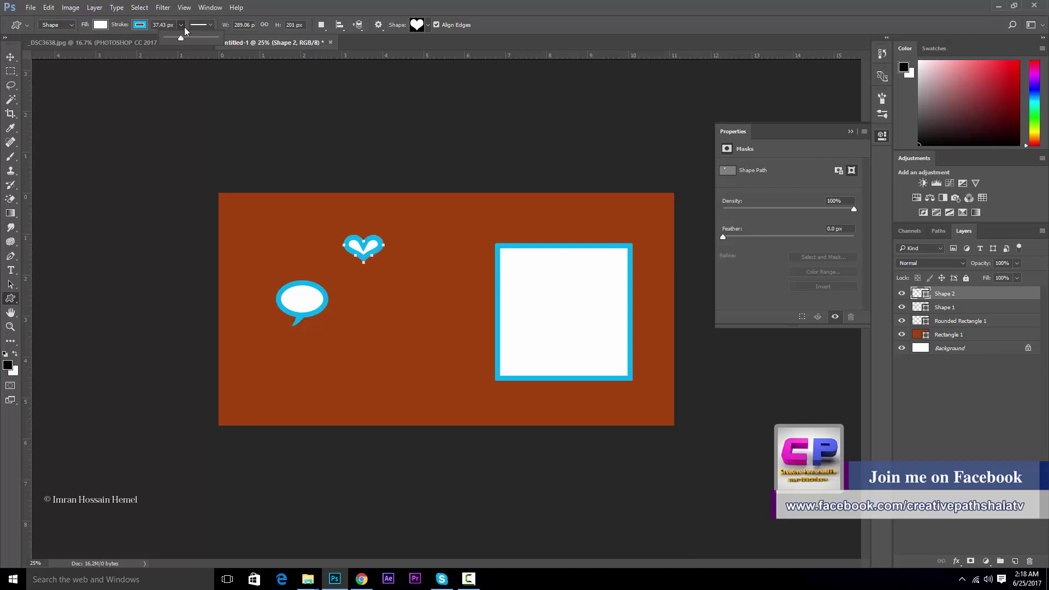
{"action": "left_click", "coordinate": [89, 76]}
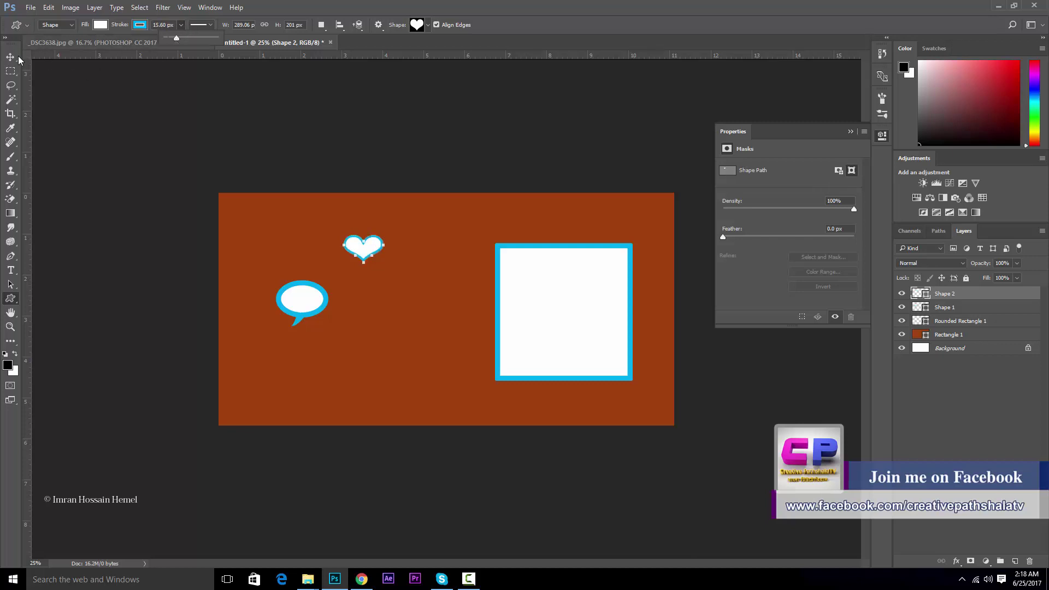
{"action": "left_click", "coordinate": [11, 57]}
{"action": "key", "text": "Delete"}
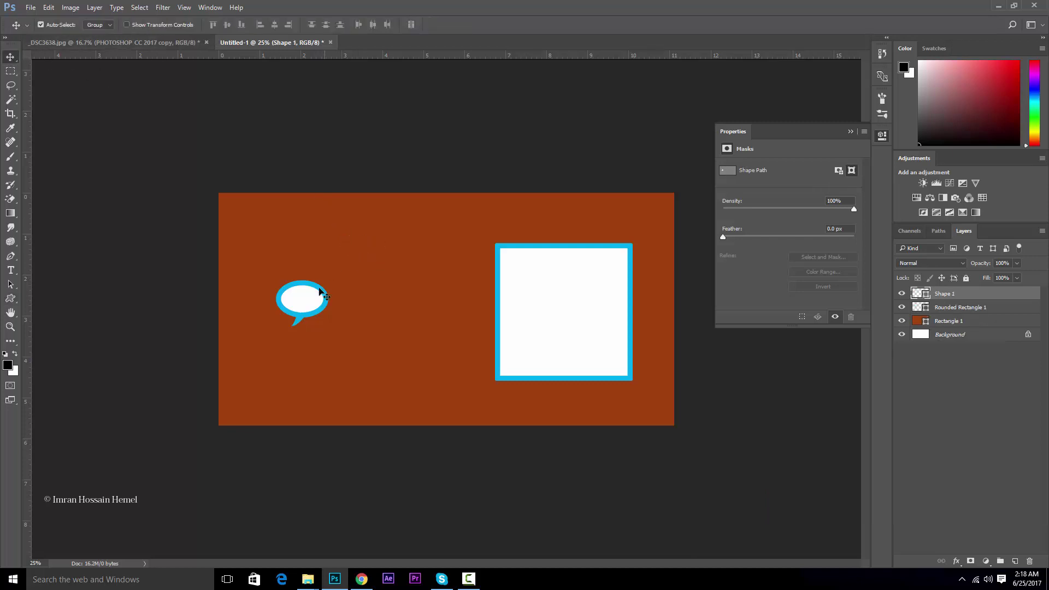
{"action": "key", "text": "Delete"}
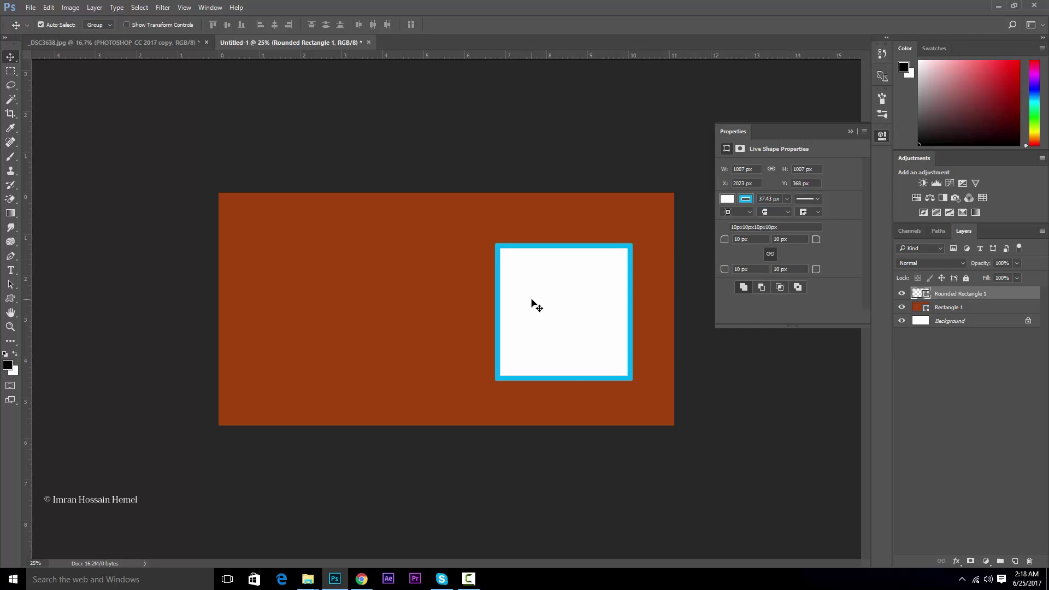
{"action": "left_click_drag", "start_coordinate": [566, 289], "coordinate": [565, 312]}
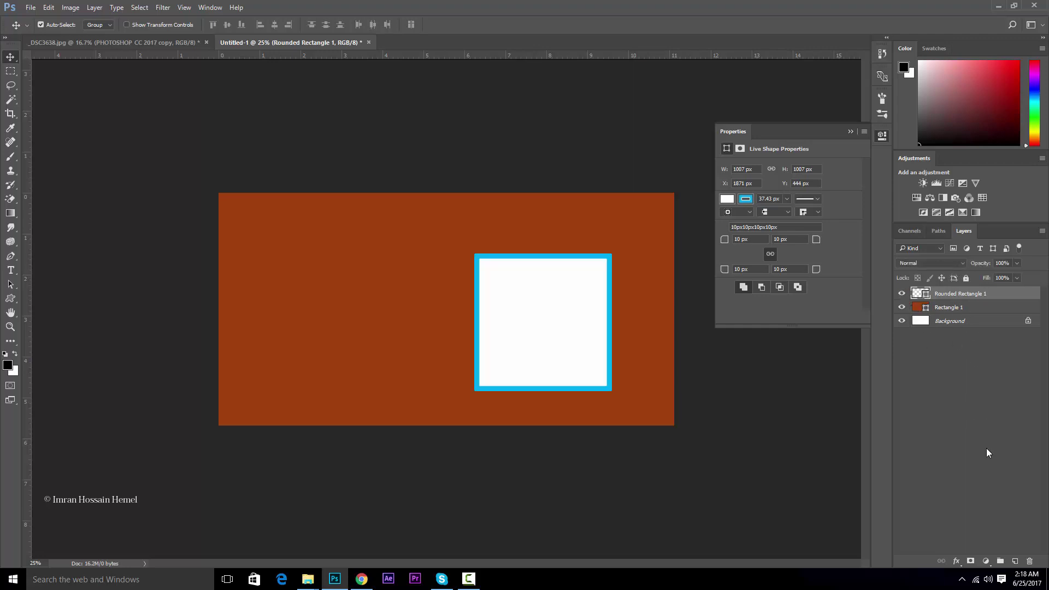
{"action": "left_click", "coordinate": [10, 299]}
{"action": "left_click", "coordinate": [48, 299]}
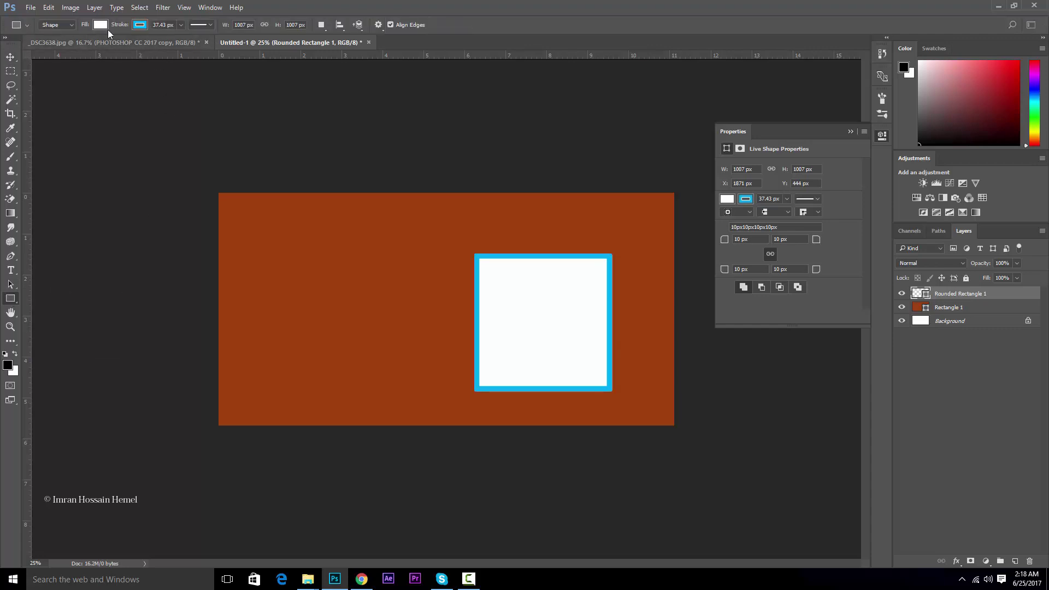
{"action": "left_click", "coordinate": [141, 25]}
{"action": "left_click", "coordinate": [94, 26]}
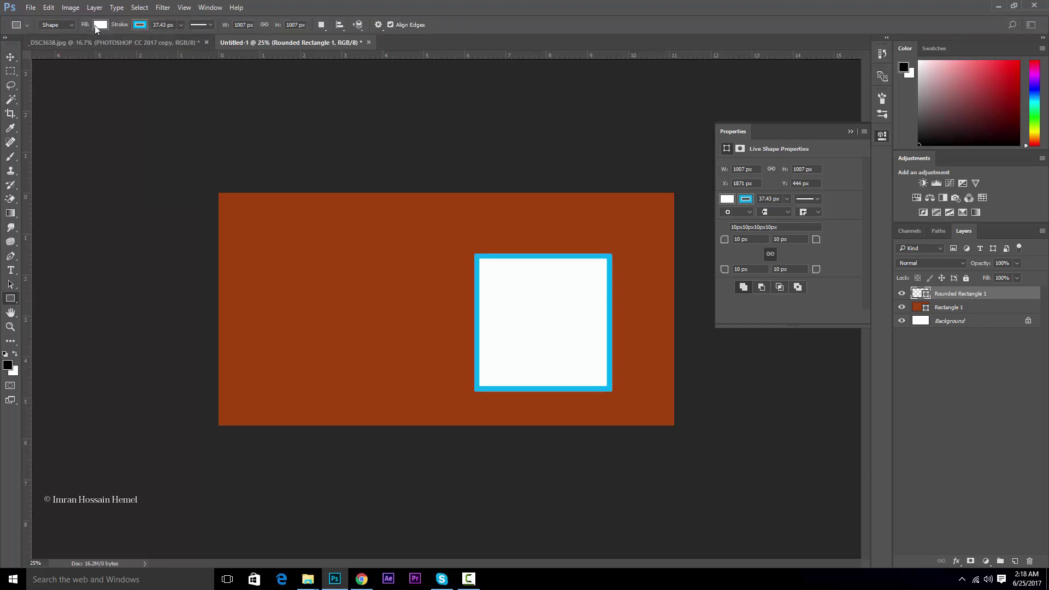
{"action": "left_click", "coordinate": [94, 25]}
{"action": "left_click", "coordinate": [97, 45]}
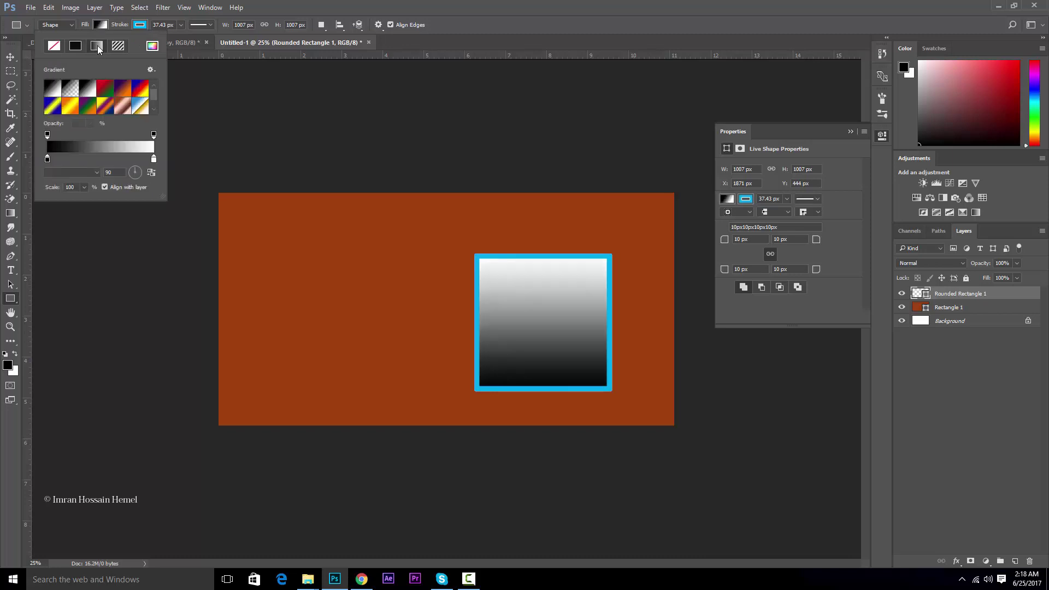
{"action": "left_click", "coordinate": [69, 109]}
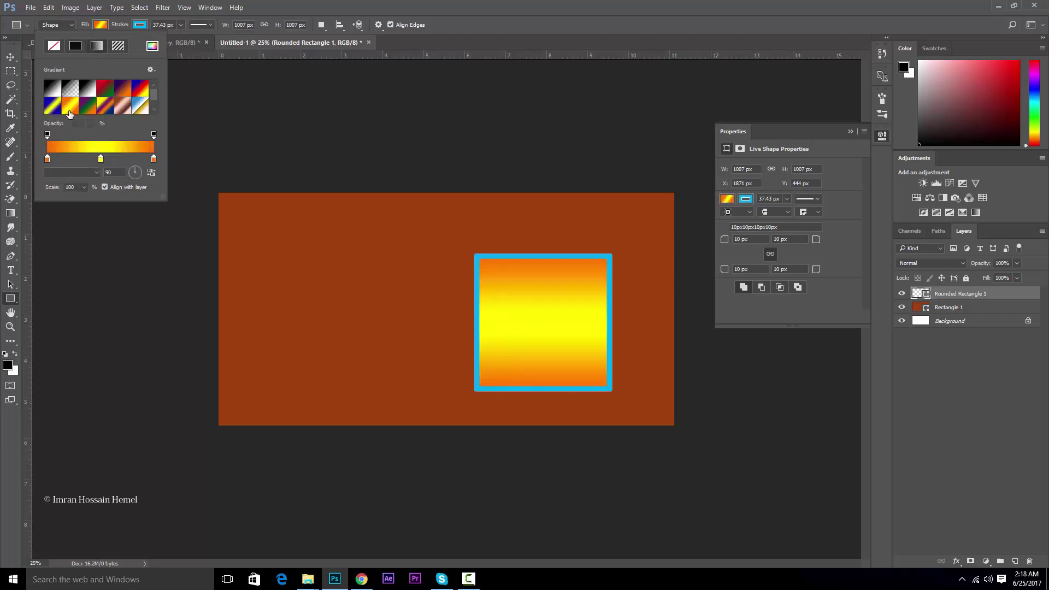
{"action": "left_click", "coordinate": [51, 92]}
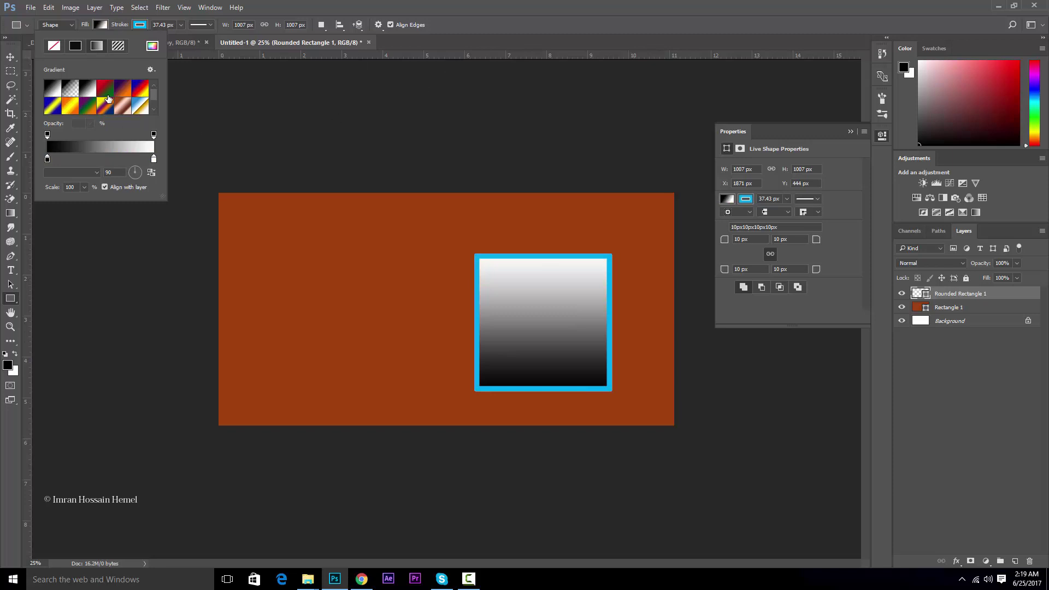
{"action": "left_click", "coordinate": [76, 47]}
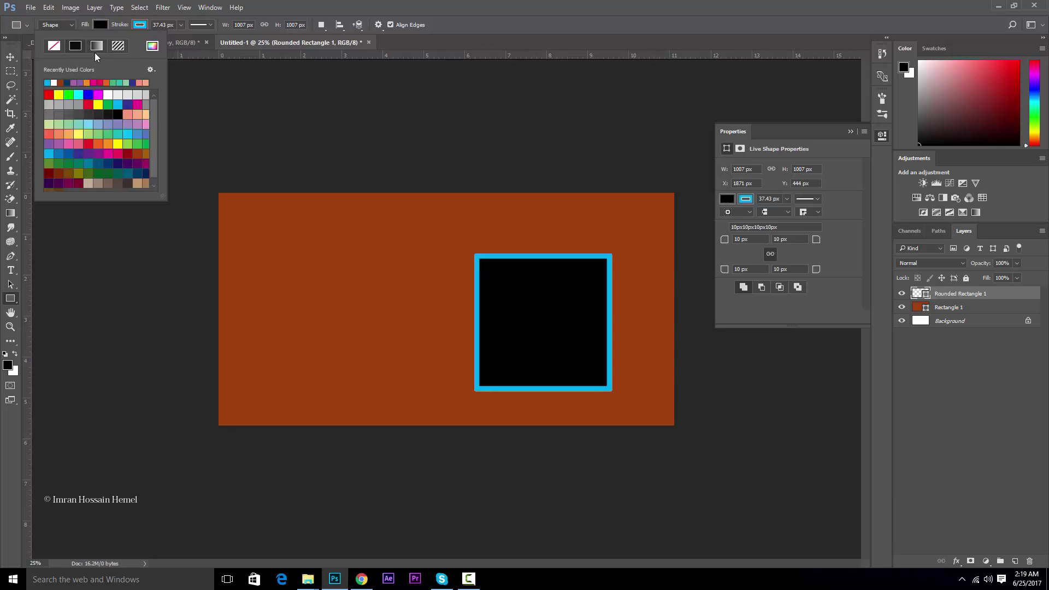
{"action": "left_click", "coordinate": [101, 26]}
{"action": "left_click", "coordinate": [98, 26]}
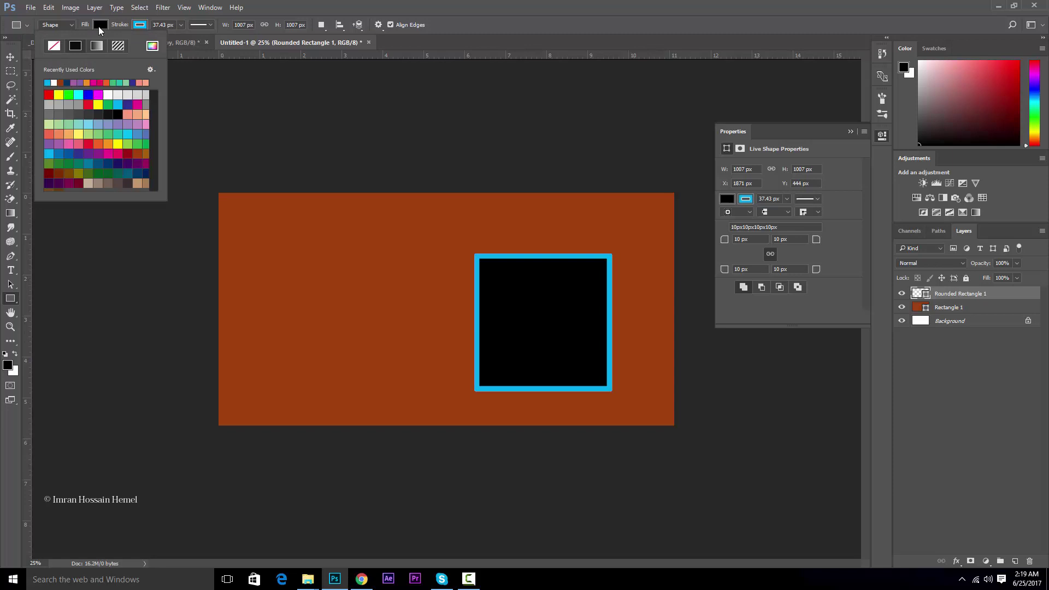
{"action": "left_click", "coordinate": [55, 83]}
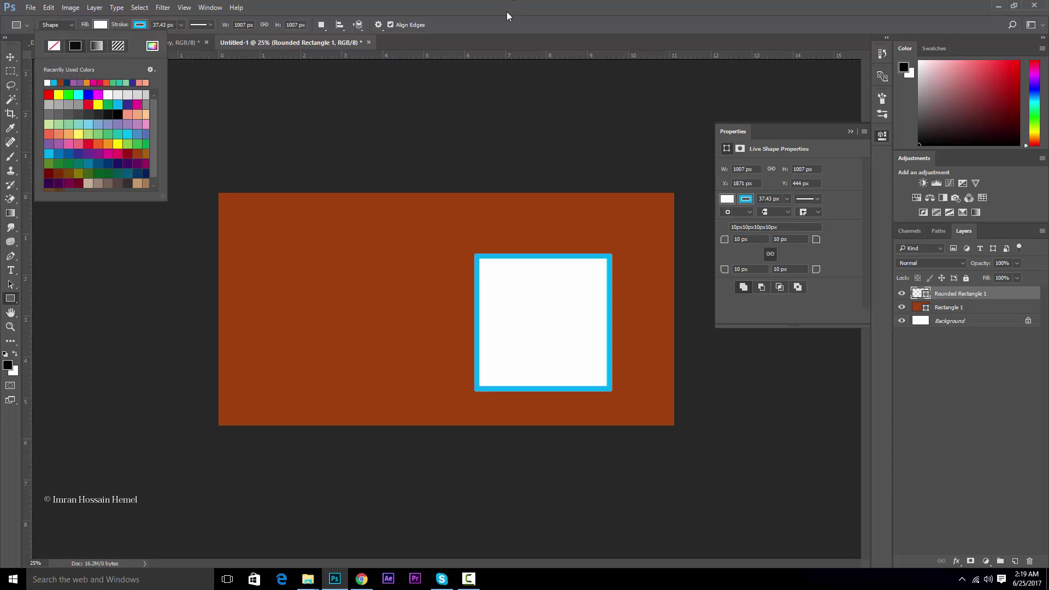
{"action": "left_click", "coordinate": [493, 23]}
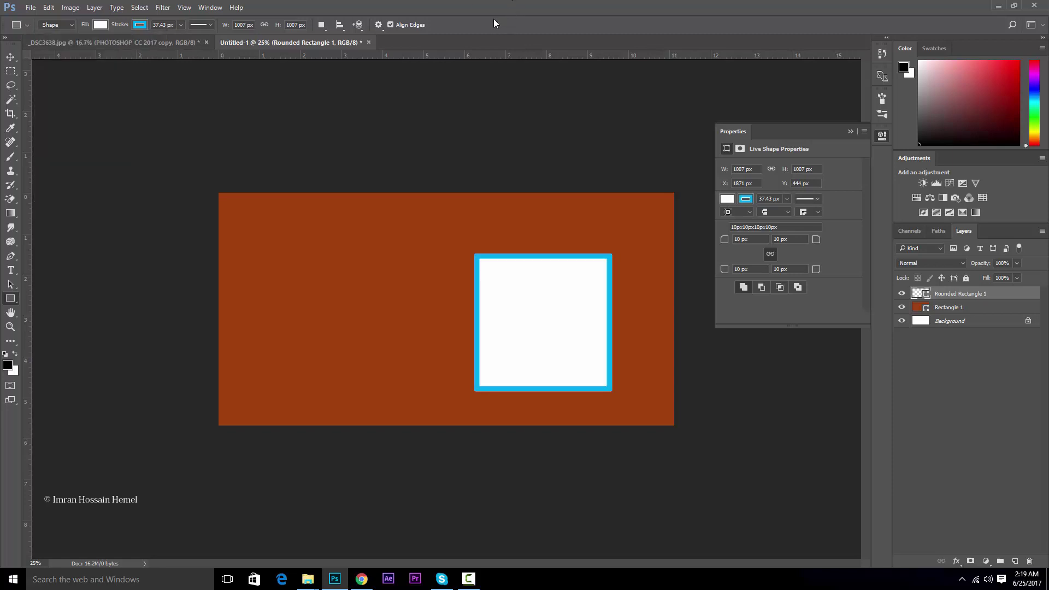
Open _DSC6598.jpg from the Nature folder, copy the whole photo, and close it
{"action": "mouse_move", "coordinate": [307, 579]}
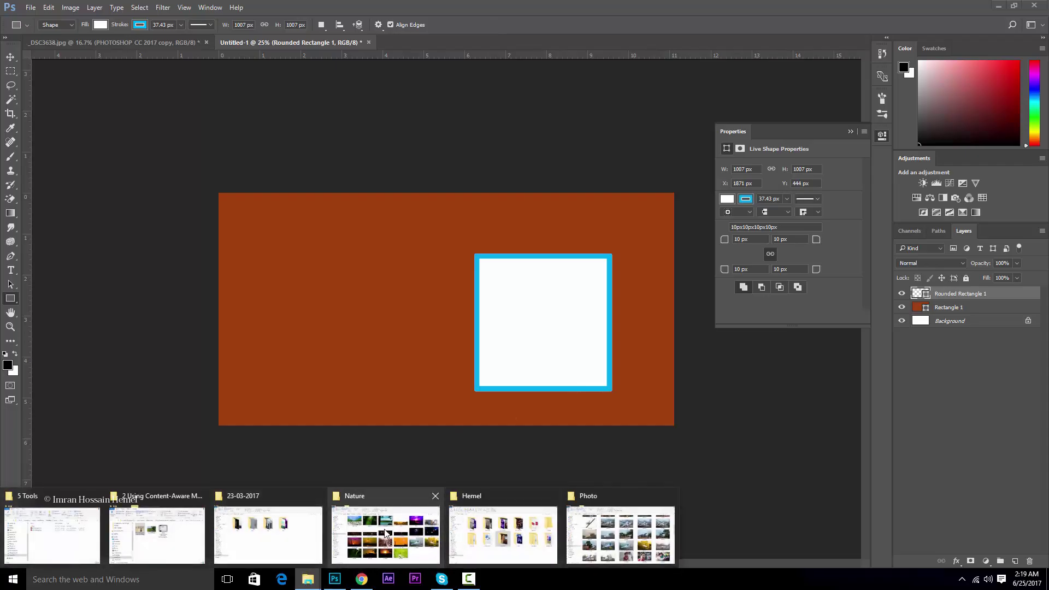
{"action": "left_click", "coordinate": [492, 528]}
{"action": "left_click_drag", "start_coordinate": [385, 511], "coordinate": [339, 584]}
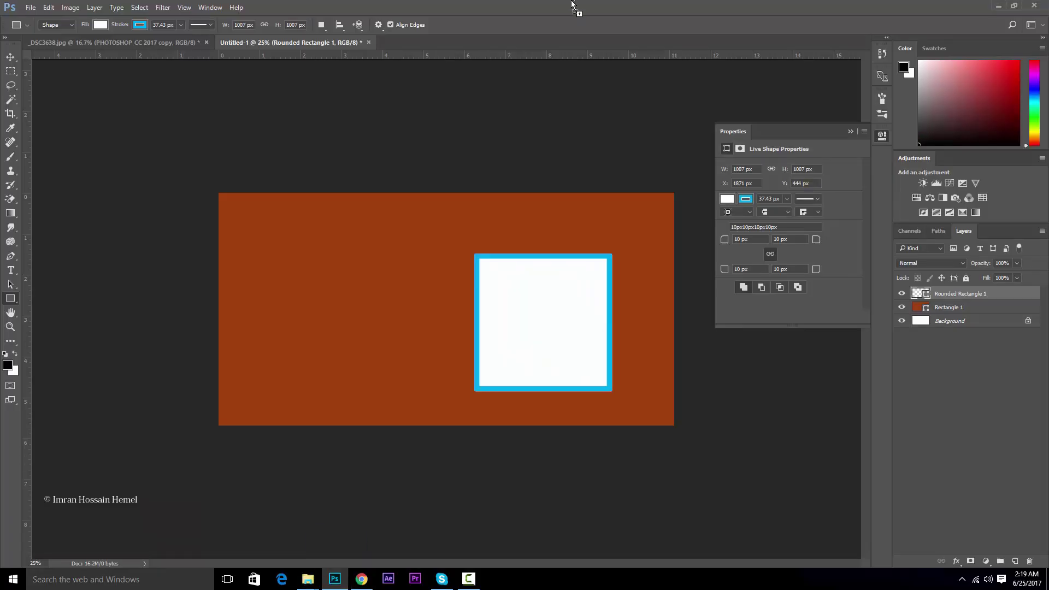
{"action": "left_click_drag", "start_coordinate": [572, 5], "coordinate": [481, 274]}
{"action": "key", "text": "ctrl+a"}
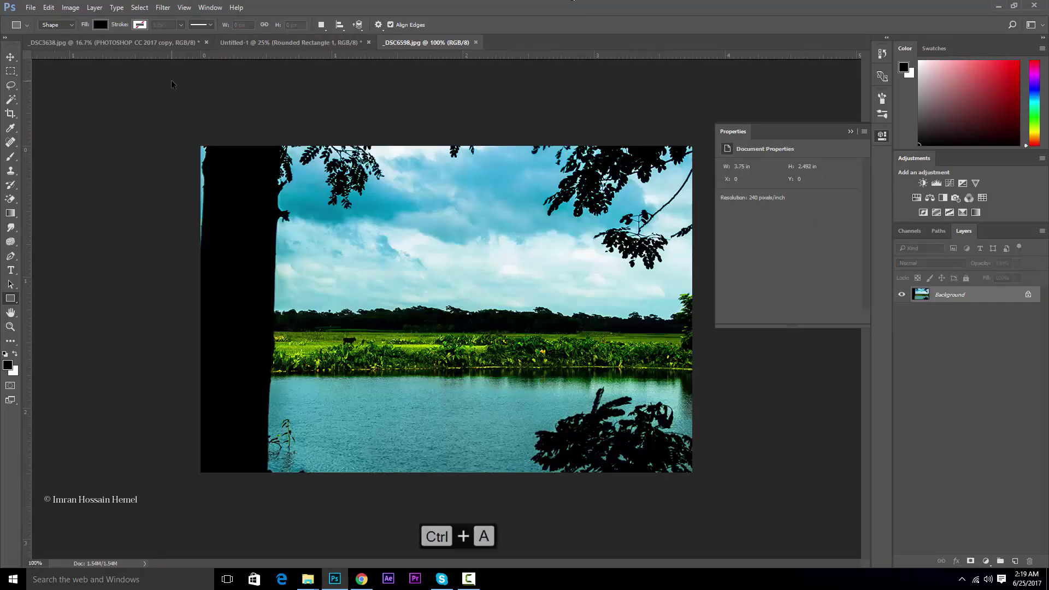
{"action": "key", "text": "ctrl+c"}
{"action": "key", "text": "ctrl+w"}
Paste the photo as Layer 1, scale it over the rounded square, and clip it there
{"action": "key", "text": "ctrl+v"}
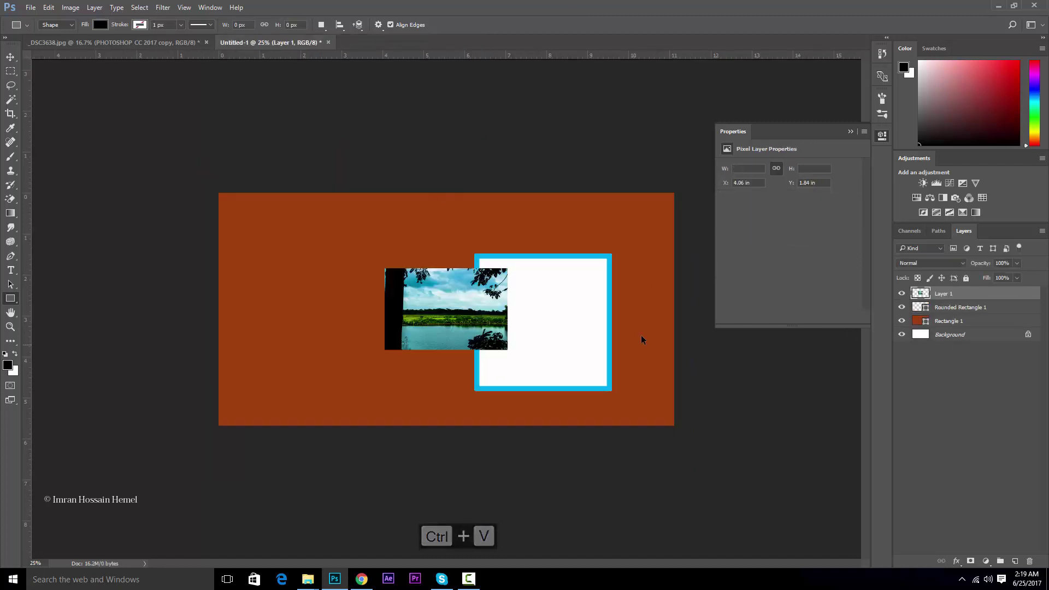
{"action": "key", "text": "ctrl+t"}
{"action": "left_click_drag", "start_coordinate": [504, 283], "coordinate": [642, 251]}
{"action": "key", "text": "Return"}
{"action": "key", "text": "u"}
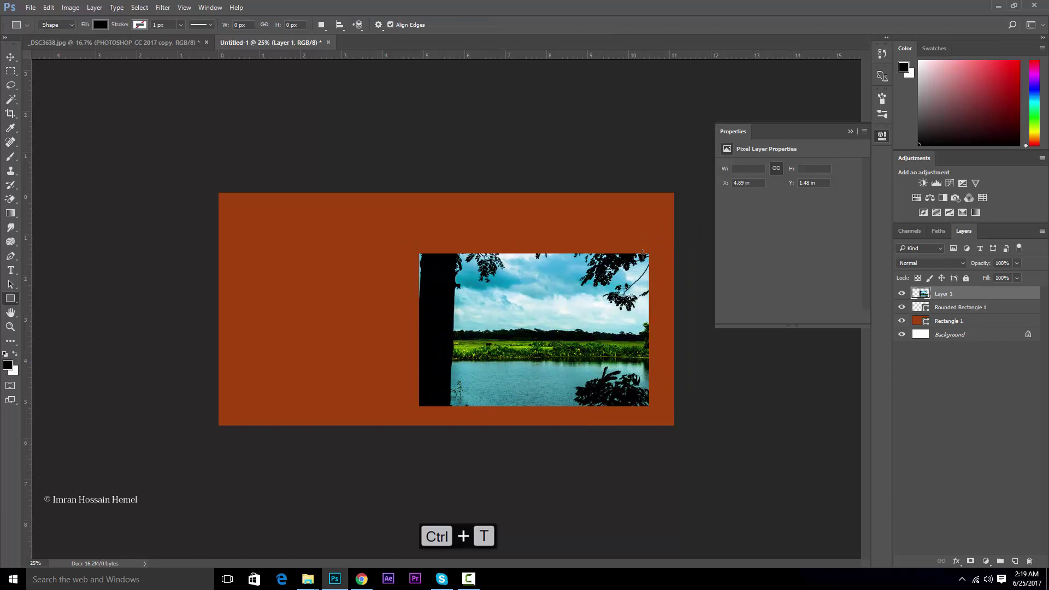
{"action": "key", "text": "v"}
{"action": "mouse_move", "coordinate": [602, 311]}
{"action": "left_mouse_down"}
{"action": "mouse_move", "coordinate": [596, 287]}
{"action": "mouse_move", "coordinate": [611, 331]}
{"action": "mouse_move", "coordinate": [607, 295]}
{"action": "left_mouse_up"}
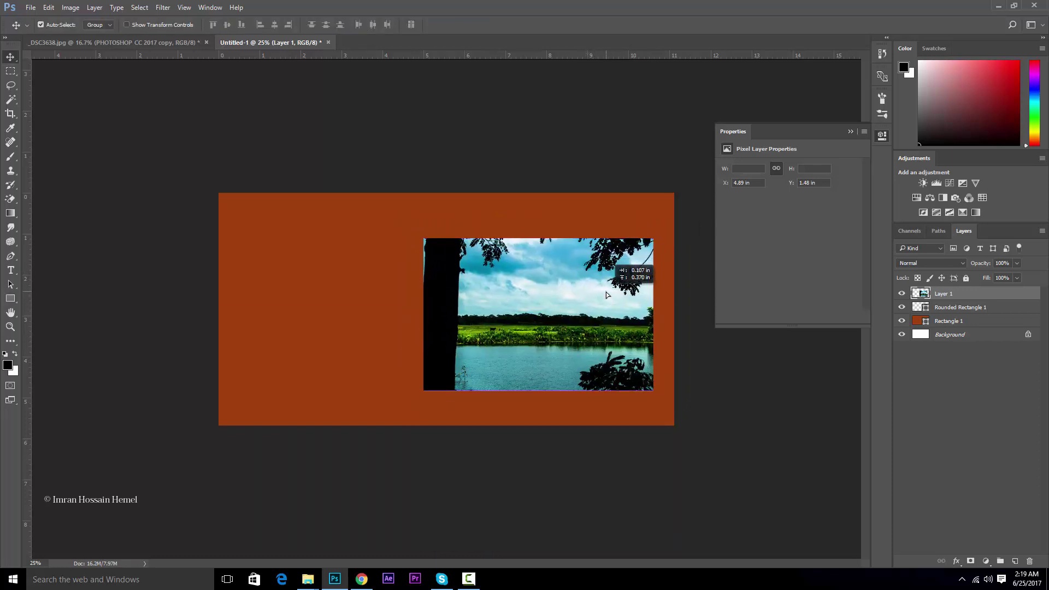
{"action": "right_click", "coordinate": [985, 296]}
{"action": "left_click", "coordinate": [908, 308]}
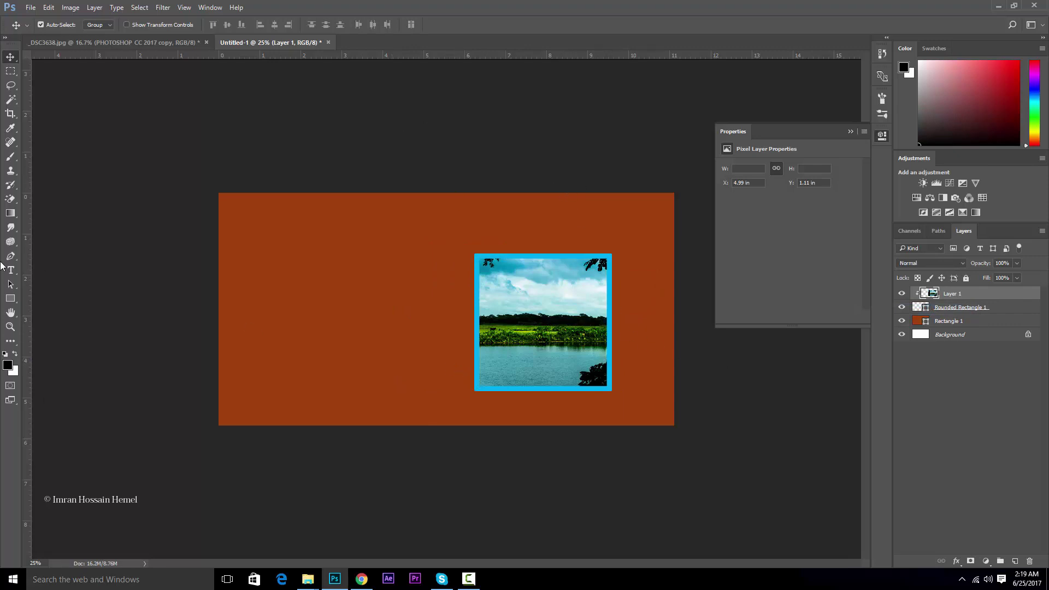
Draw a five-sided polygon on the left side of the rust canvas
{"action": "left_click", "coordinate": [10, 298]}
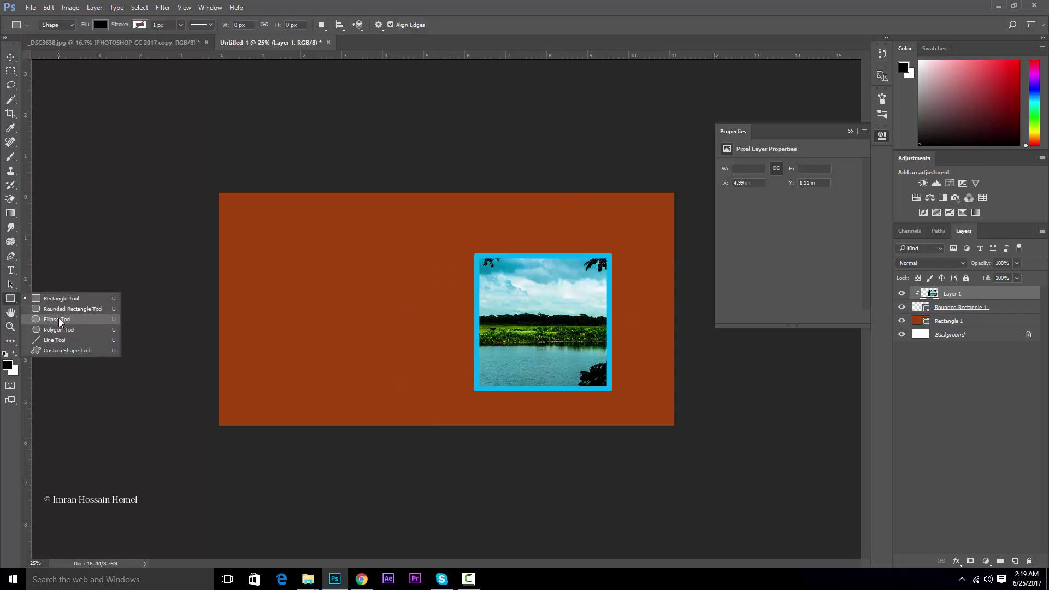
{"action": "left_click", "coordinate": [61, 322]}
{"action": "right_click", "coordinate": [11, 299]}
{"action": "left_click", "coordinate": [56, 329]}
{"action": "left_click_drag", "start_coordinate": [270, 262], "coordinate": [318, 331]}
Open IMG_2233-3.jpg from Adnan > Post in Photoshop, copy it whole, and close it
{"action": "key", "text": "v"}
{"action": "mouse_move", "coordinate": [308, 579]}
{"action": "left_click", "coordinate": [423, 525]}
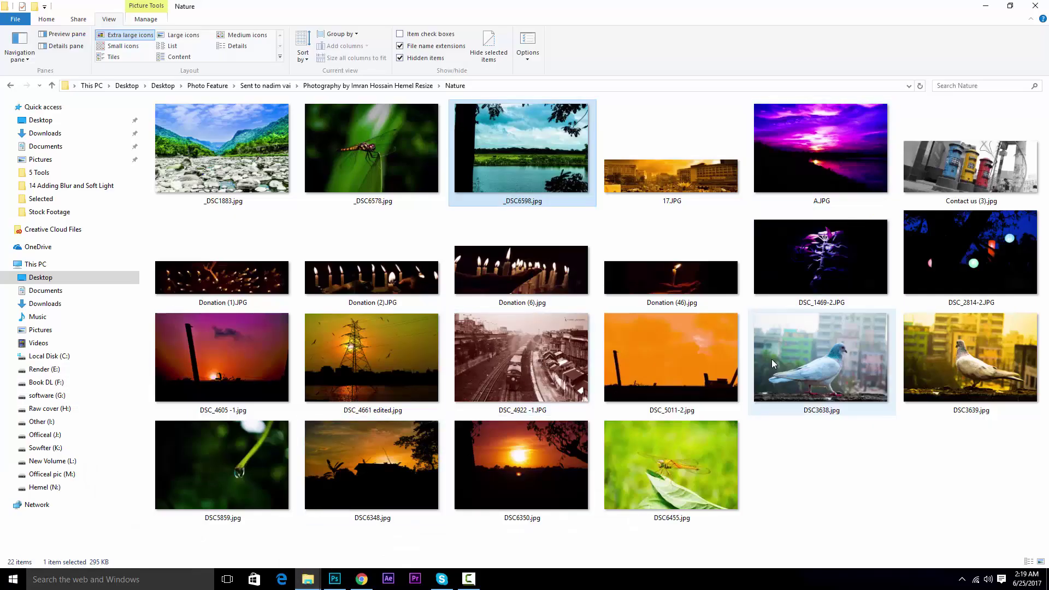
{"action": "left_click", "coordinate": [306, 584]}
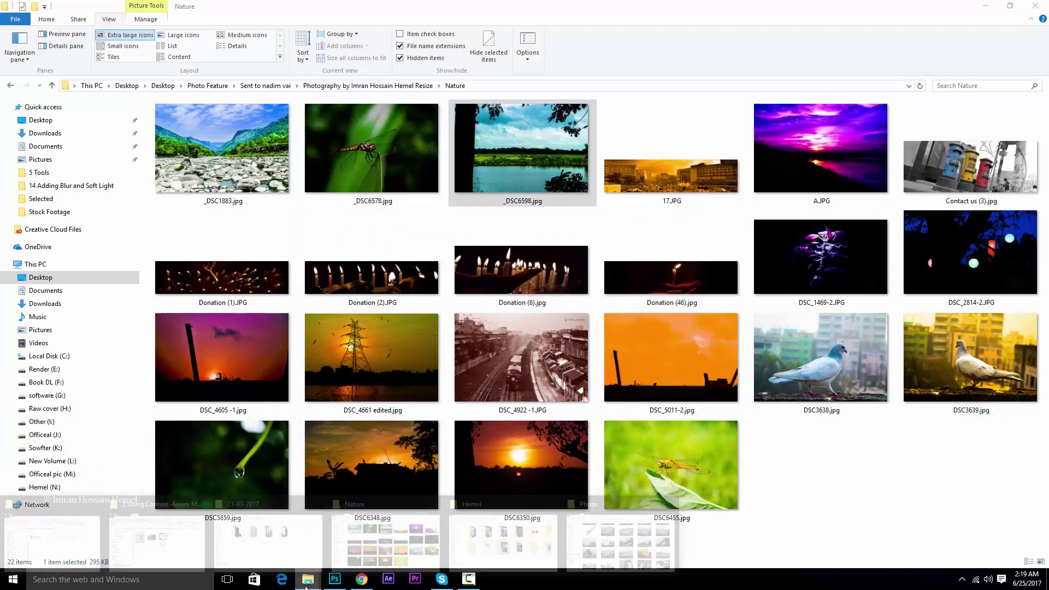
{"action": "mouse_move", "coordinate": [206, 536]}
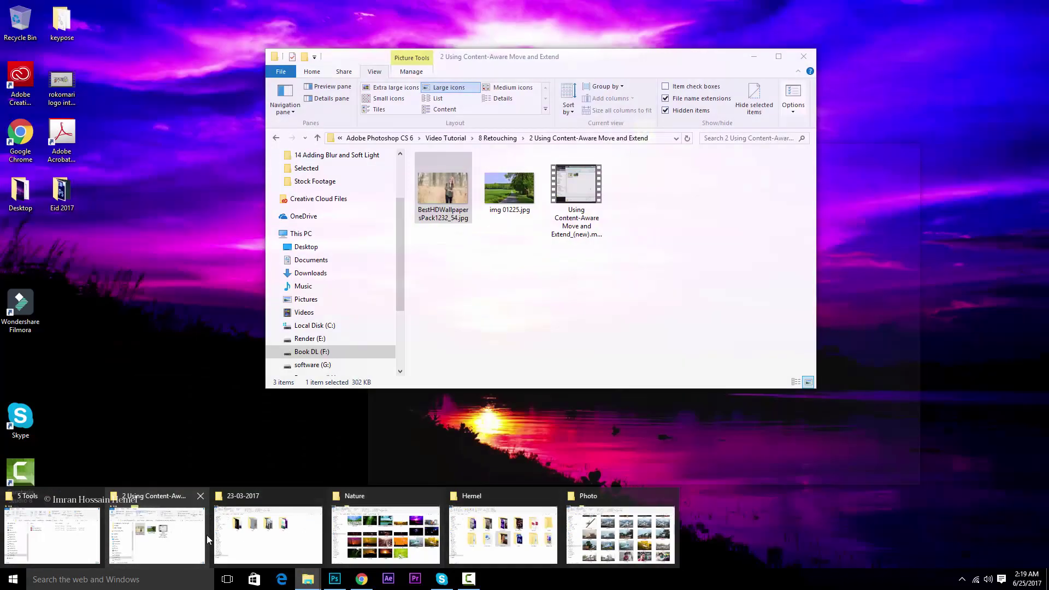
{"action": "left_click", "coordinate": [247, 535]}
{"action": "double_click", "coordinate": [225, 217]}
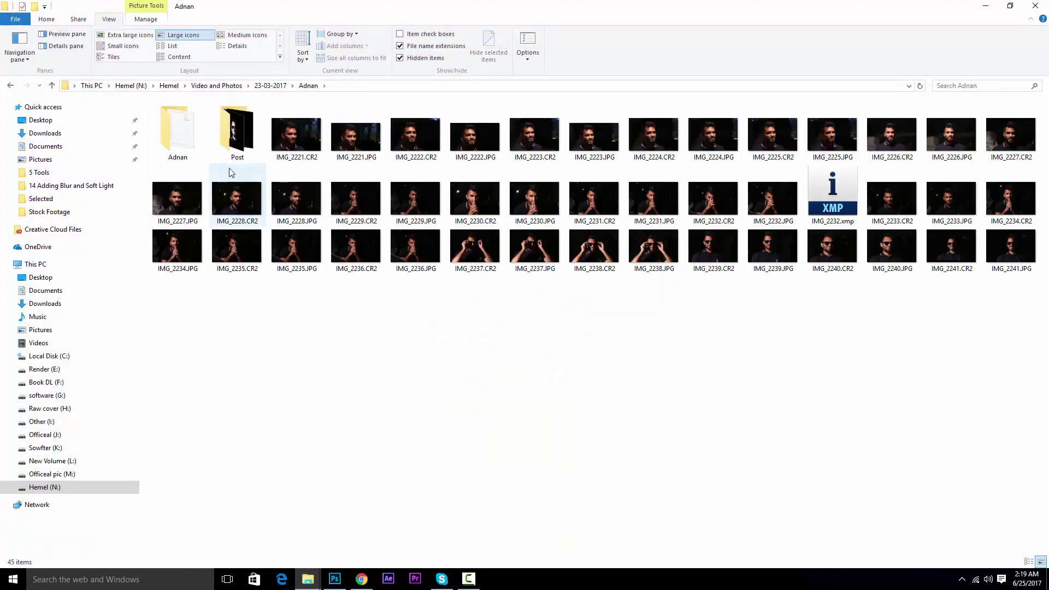
{"action": "double_click", "coordinate": [229, 159]}
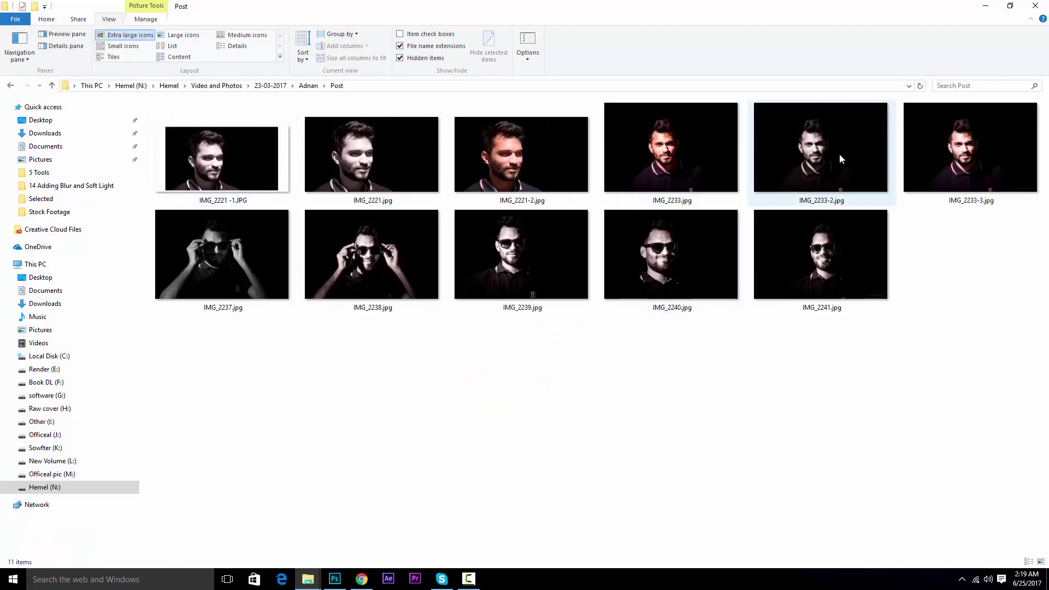
{"action": "left_click_drag", "start_coordinate": [962, 163], "coordinate": [564, 4]}
{"action": "key", "text": "ctrl+w"}
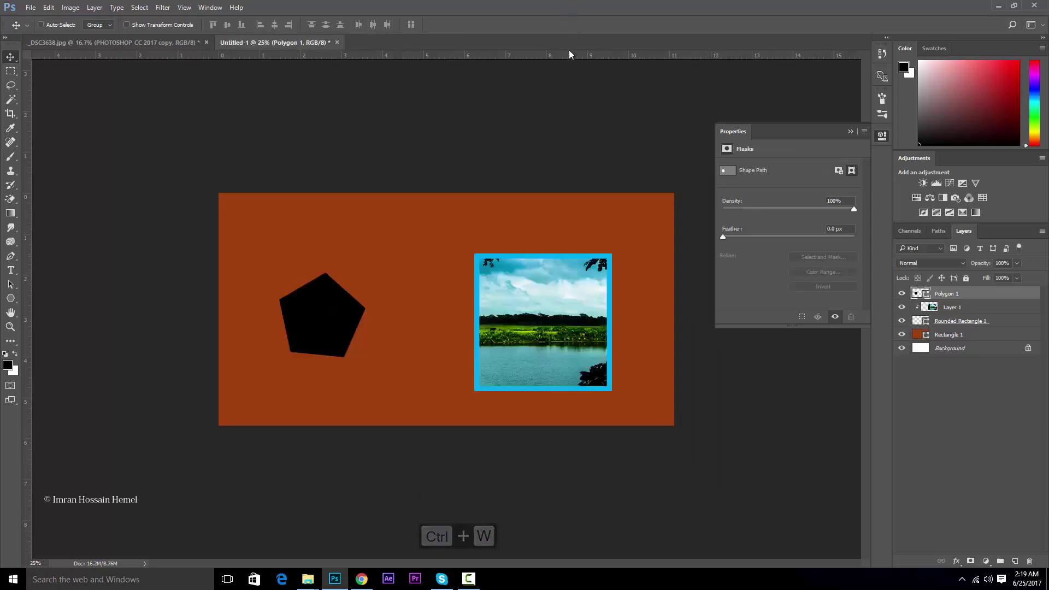
Paste the portrait as Layer 2 and clip it to Polygon 1
{"action": "key", "text": "ctrl+v"}
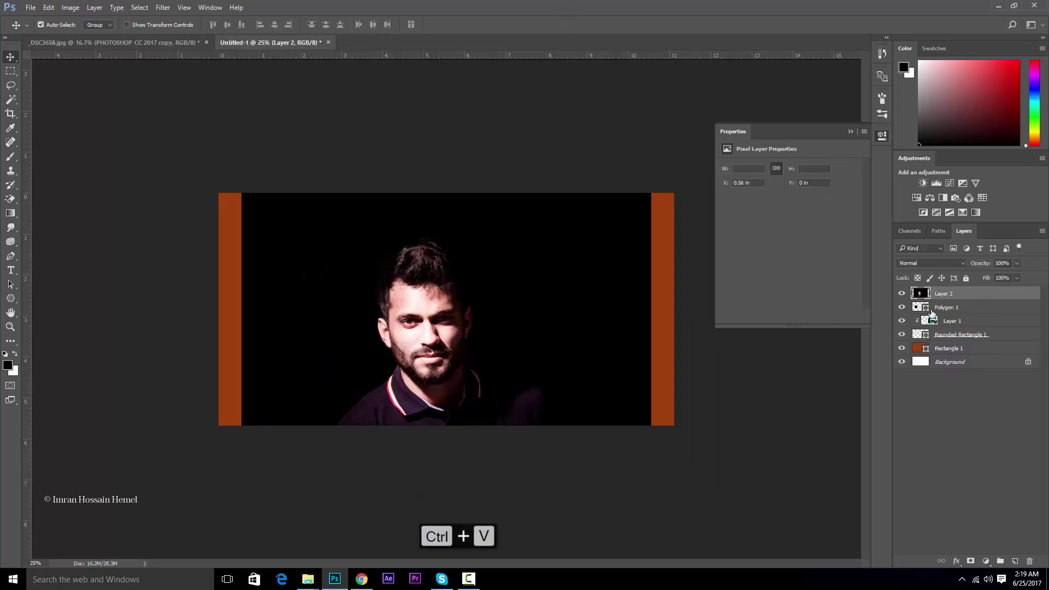
{"action": "left_click", "coordinate": [929, 309]}
{"action": "left_click", "coordinate": [952, 295]}
{"action": "left_click", "coordinate": [954, 311]}
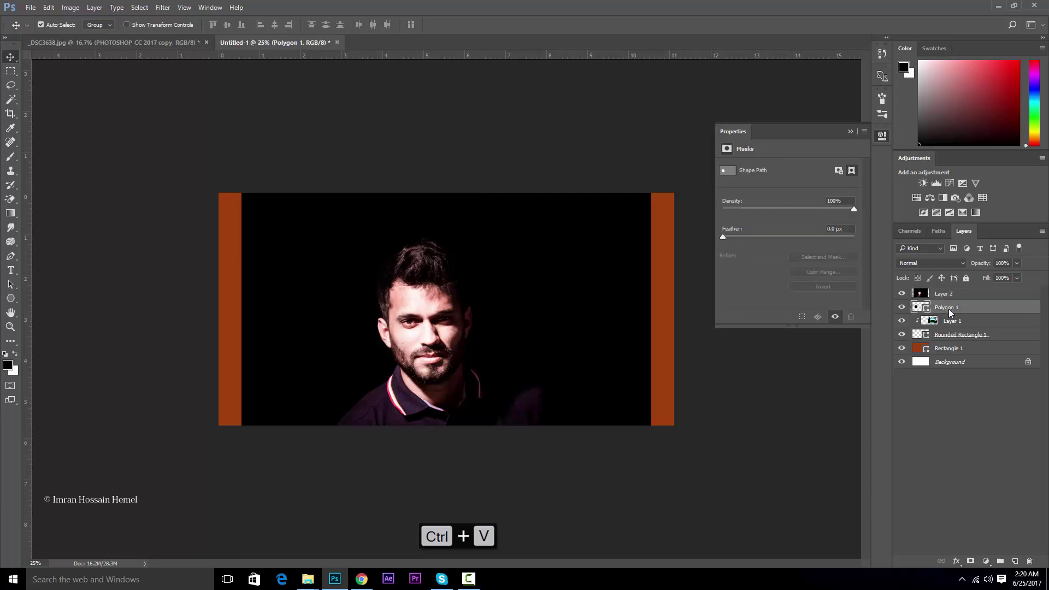
{"action": "left_click", "coordinate": [948, 295]}
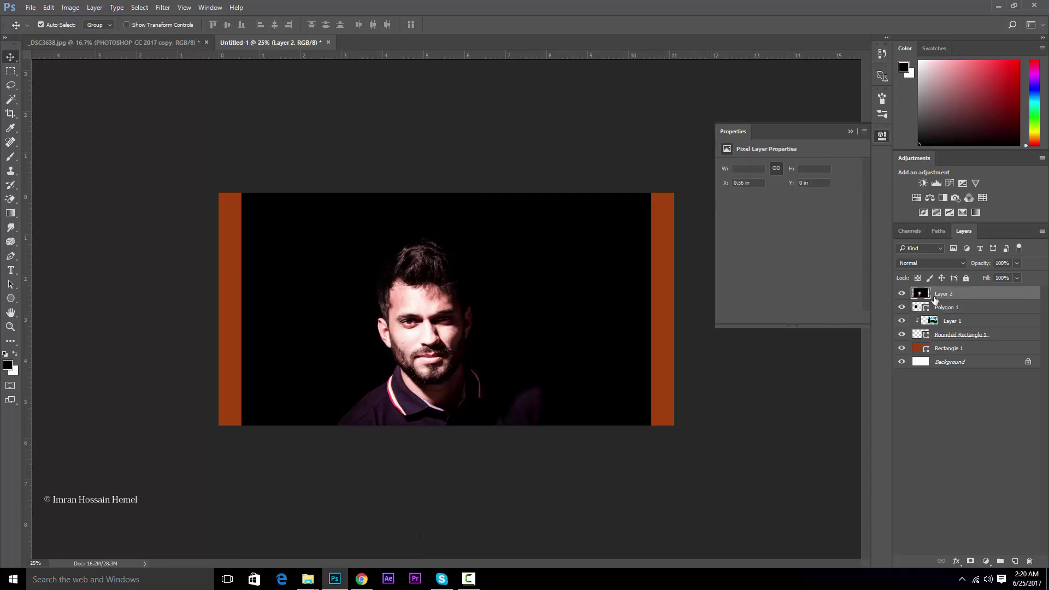
{"action": "right_click", "coordinate": [947, 298]}
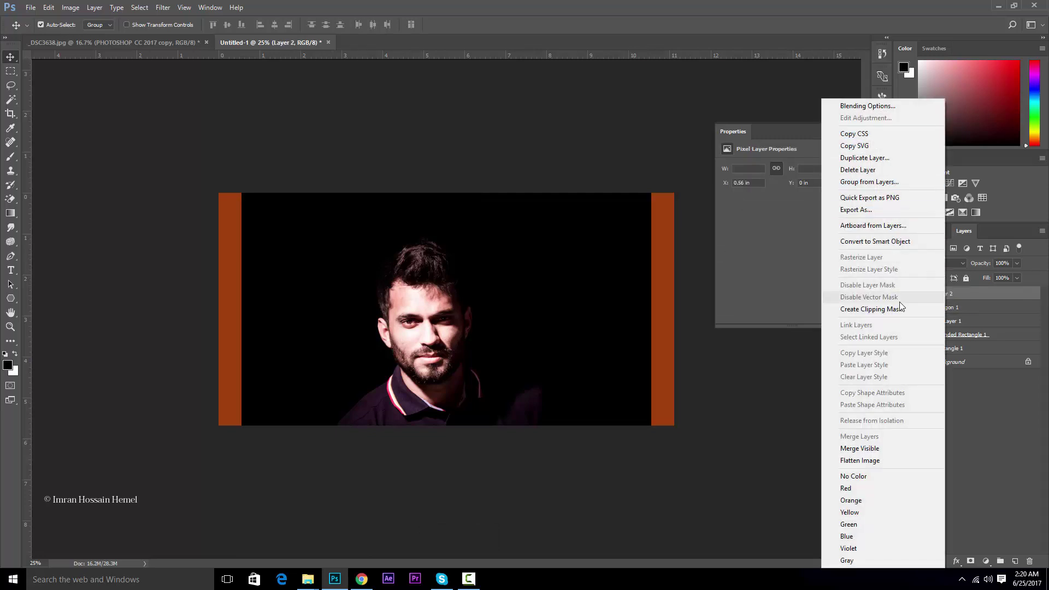
{"action": "left_click", "coordinate": [853, 307]}
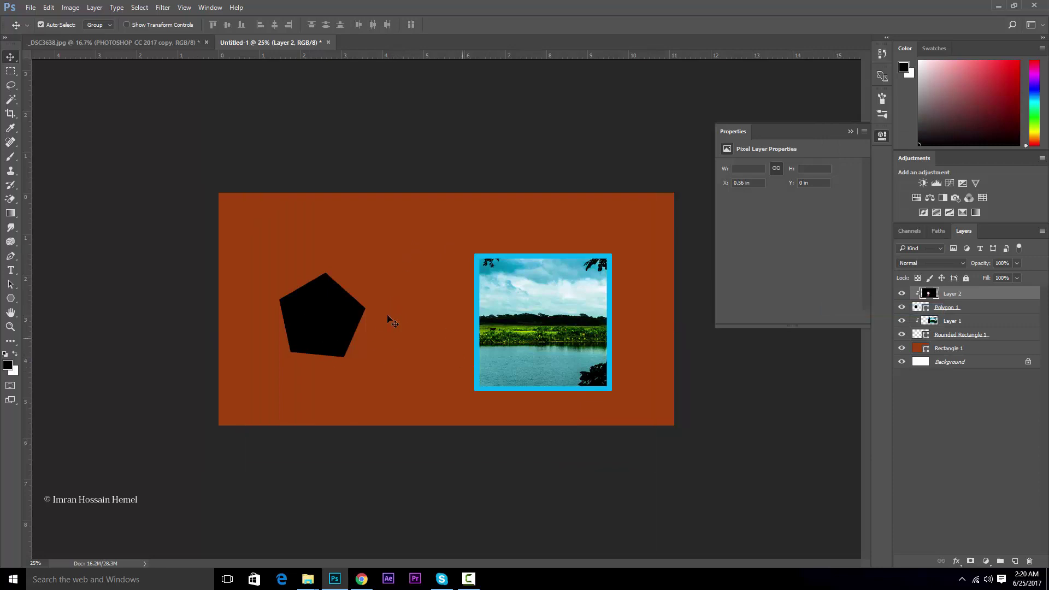
Scale the portrait to about 63% and position it so the face centres in the pentagon
{"action": "key", "text": "ctrl+t"}
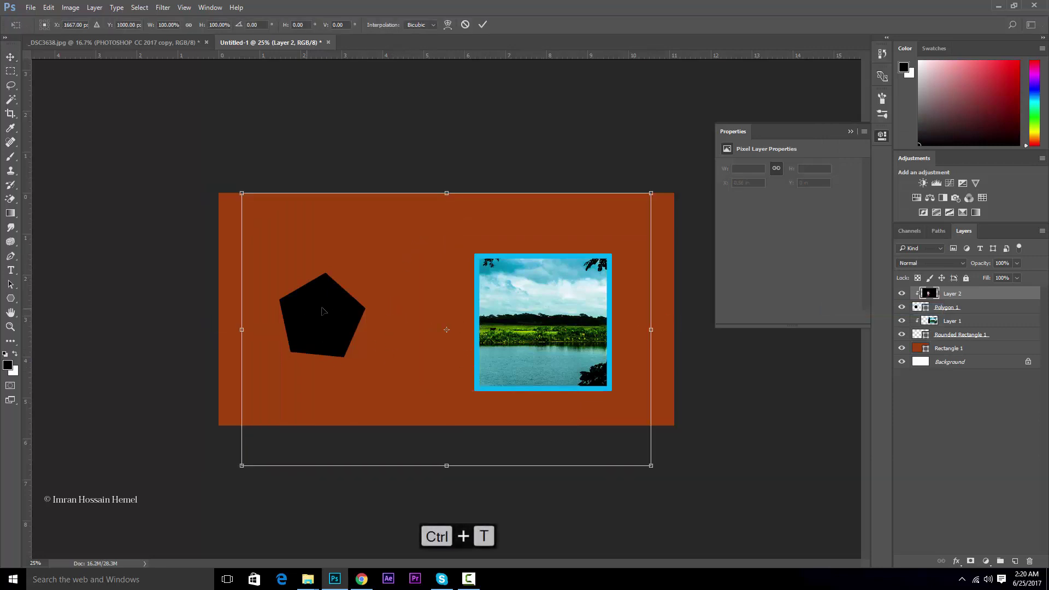
{"action": "left_click_drag", "start_coordinate": [554, 293], "coordinate": [452, 283]}
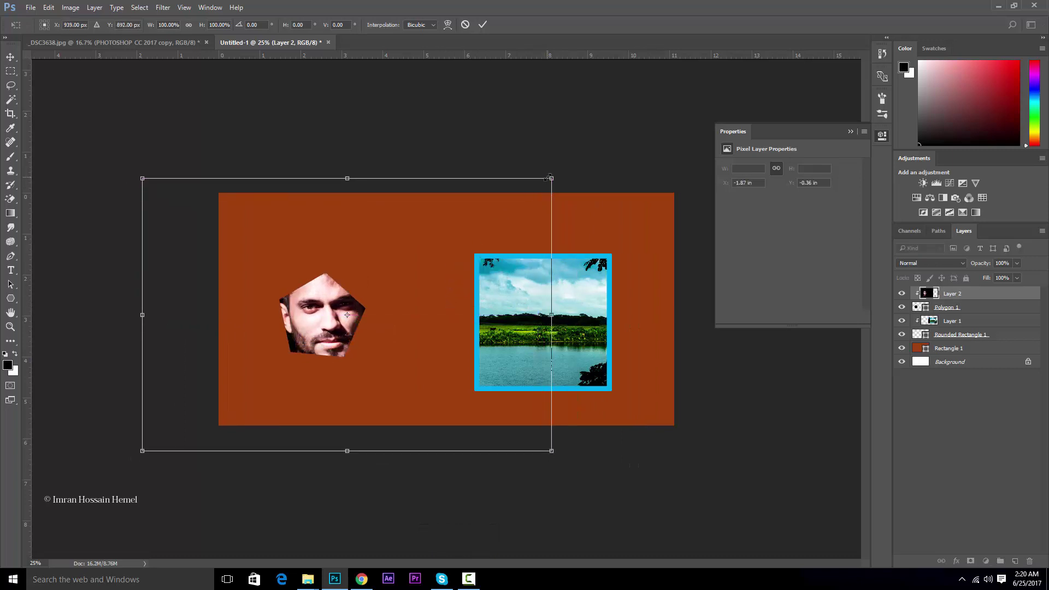
{"action": "left_click_drag", "start_coordinate": [549, 186], "coordinate": [475, 229]}
{"action": "left_click_drag", "start_coordinate": [429, 253], "coordinate": [403, 262]}
{"action": "key", "text": "Return"}
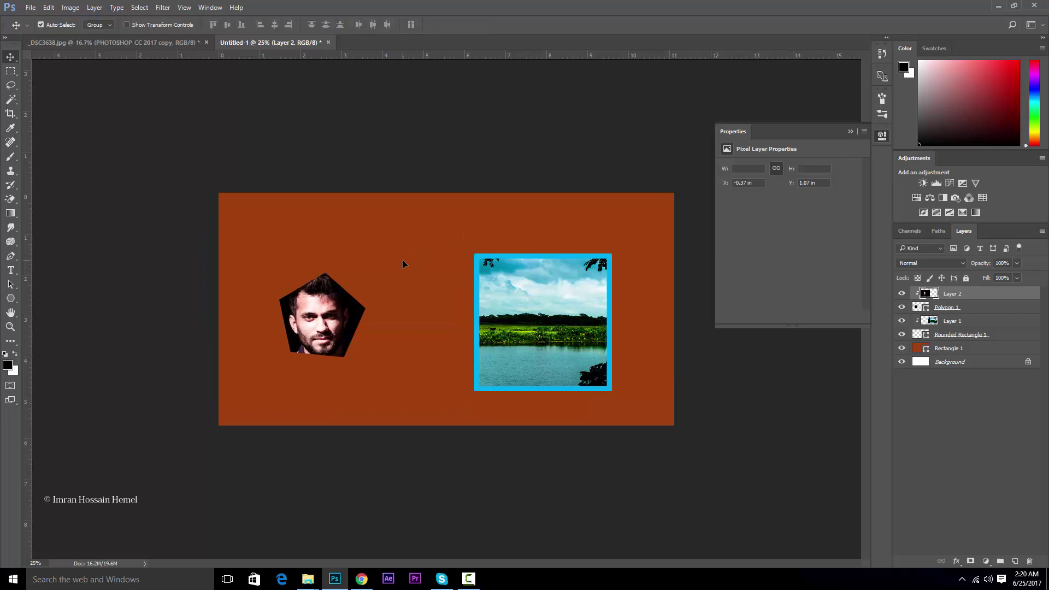
Select Polygon 1 and give the pentagon a cyan outline about 10 px wide, keeping its black fill
{"action": "left_click", "coordinate": [951, 307]}
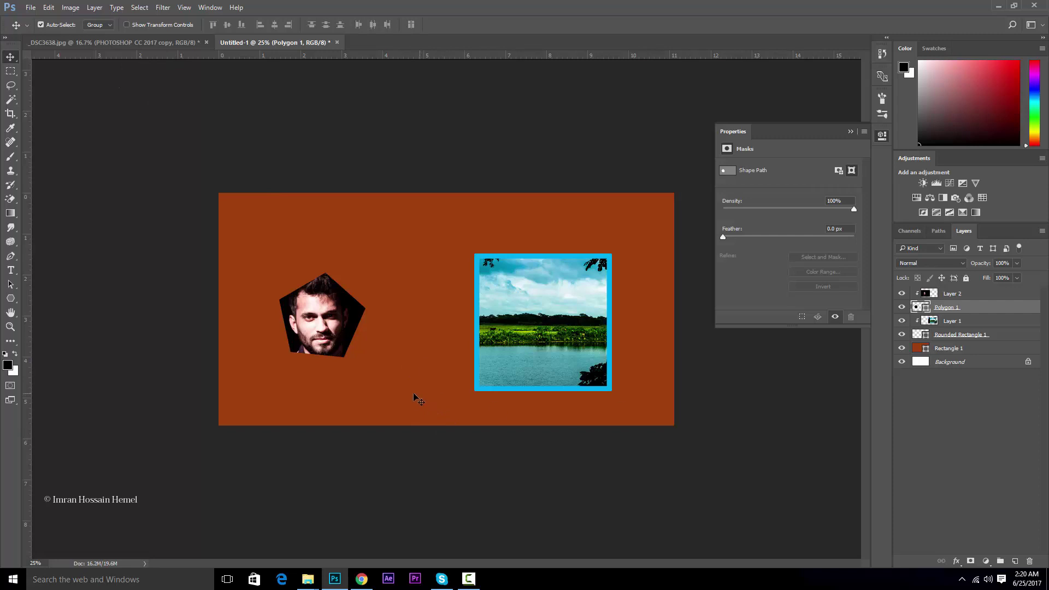
{"action": "double_click", "coordinate": [925, 309]}
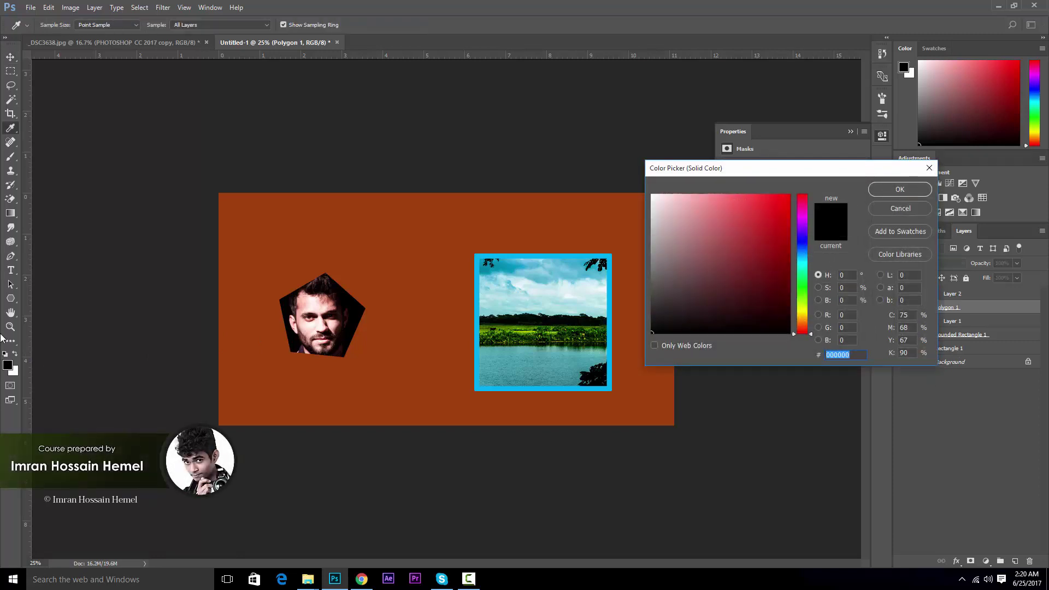
{"action": "key", "text": "Escape"}
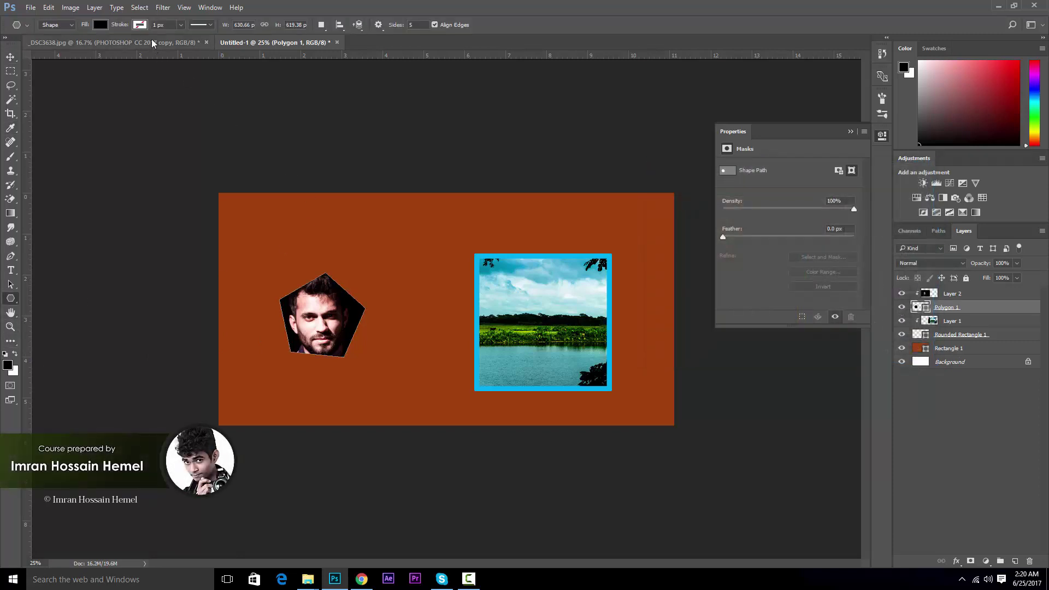
{"action": "left_click", "coordinate": [146, 27]}
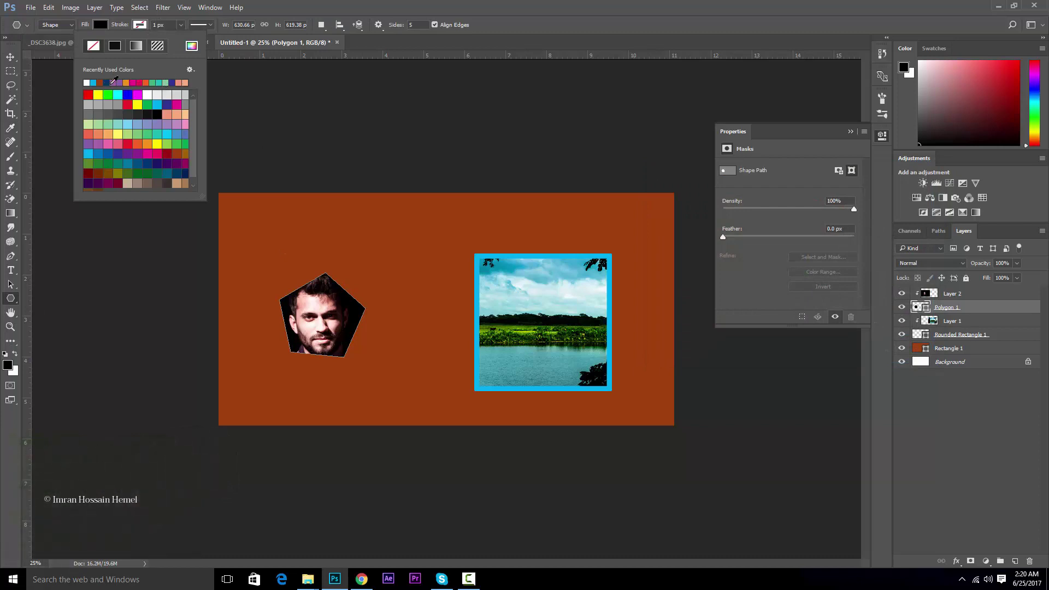
{"action": "left_click", "coordinate": [93, 83]}
{"action": "left_click", "coordinate": [181, 25]}
{"action": "left_click_drag", "start_coordinate": [171, 38], "coordinate": [183, 38]}
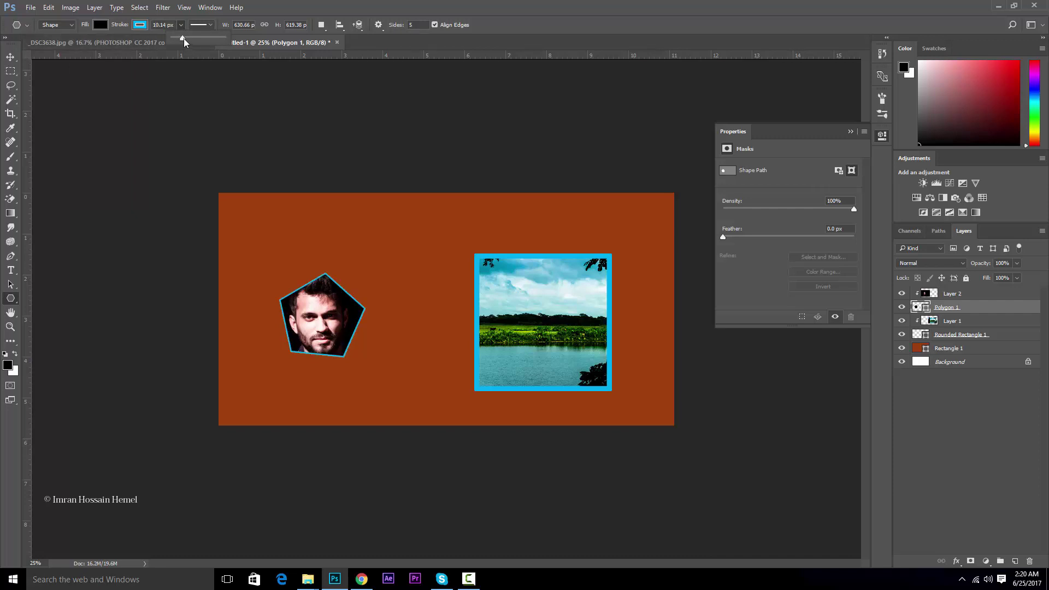
Change the pentagon's outline colour to a deeper custom blue
{"action": "left_click", "coordinate": [143, 25]}
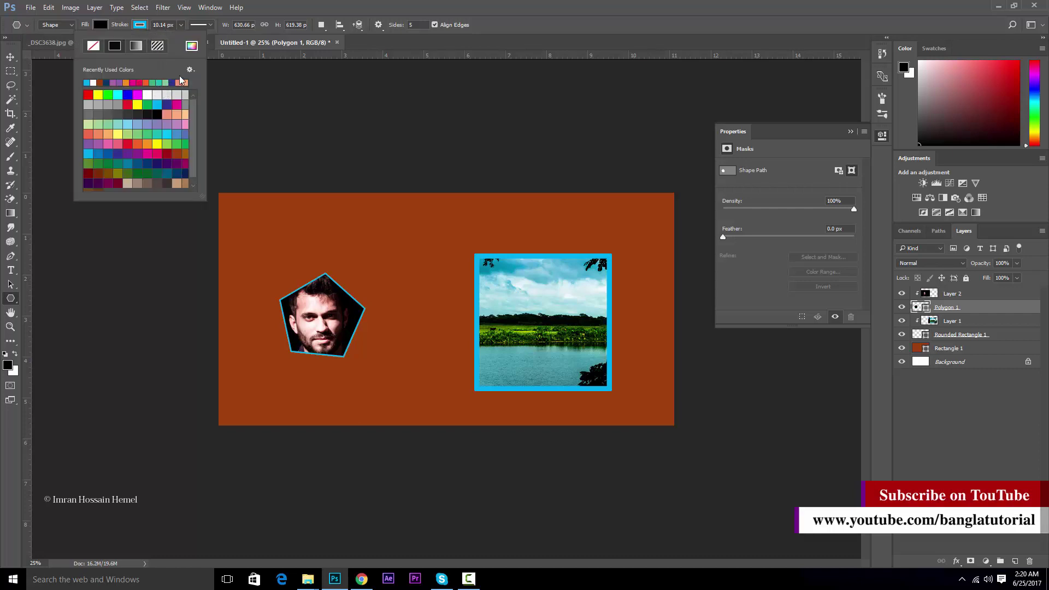
{"action": "left_click", "coordinate": [191, 47]}
{"action": "left_click_drag", "start_coordinate": [754, 229], "coordinate": [759, 241]}
{"action": "key", "text": "Escape"}
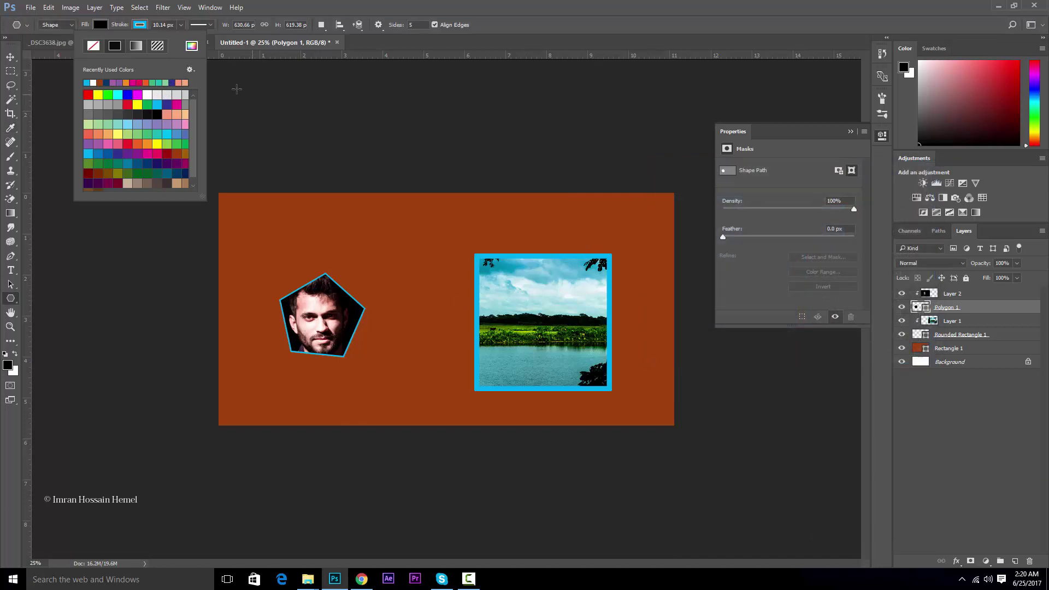
Set the pentagon's outline style to dashed after briefly trying dotted
{"action": "left_click", "coordinate": [191, 69]}
{"action": "left_click", "coordinate": [200, 57]}
{"action": "left_click", "coordinate": [210, 26]}
{"action": "left_click", "coordinate": [206, 77]}
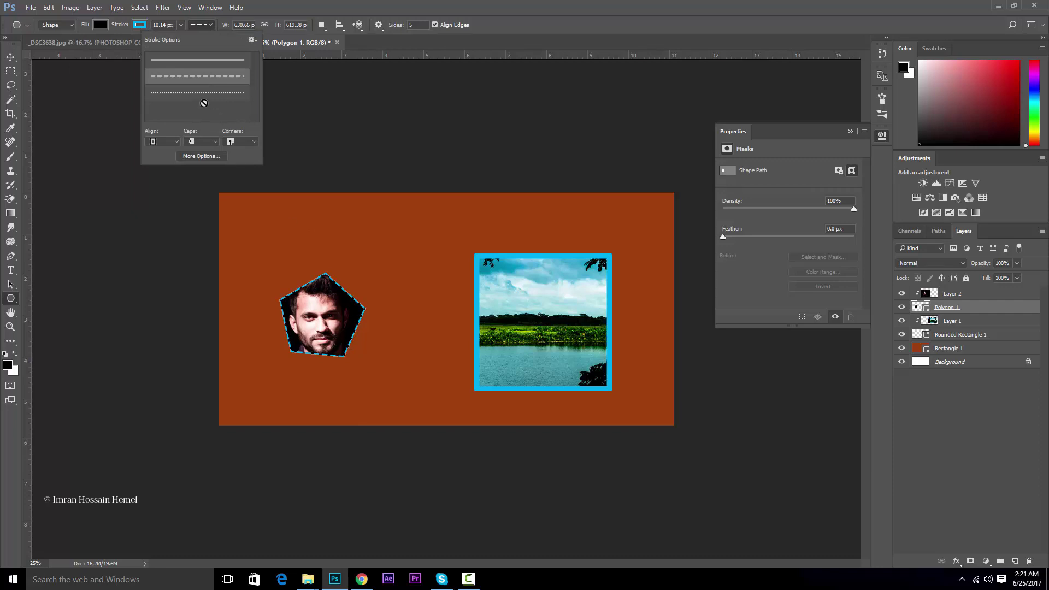
{"action": "left_click", "coordinate": [213, 92]}
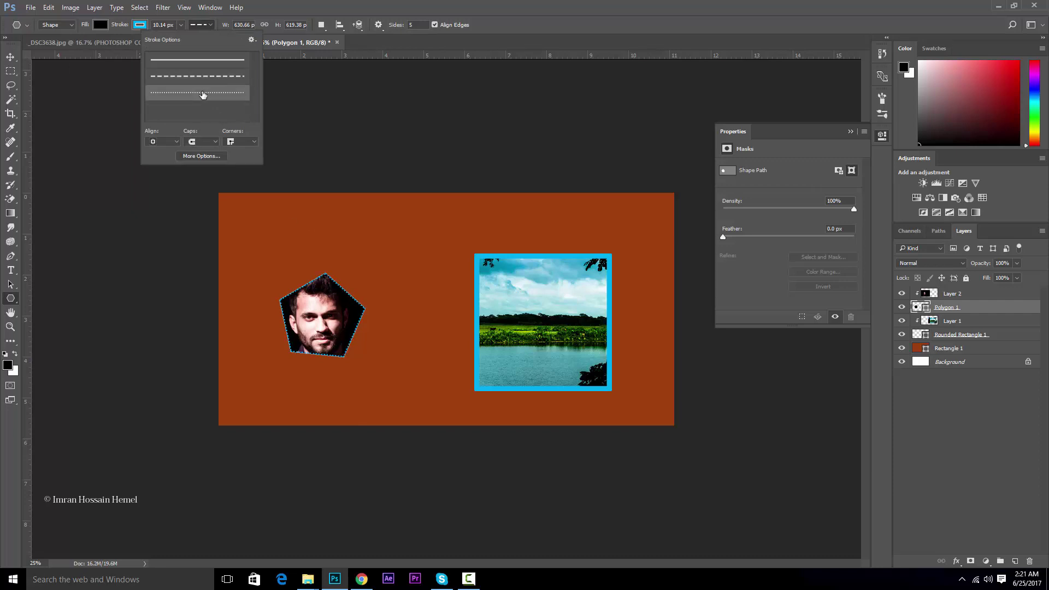
{"action": "left_click", "coordinate": [203, 77]}
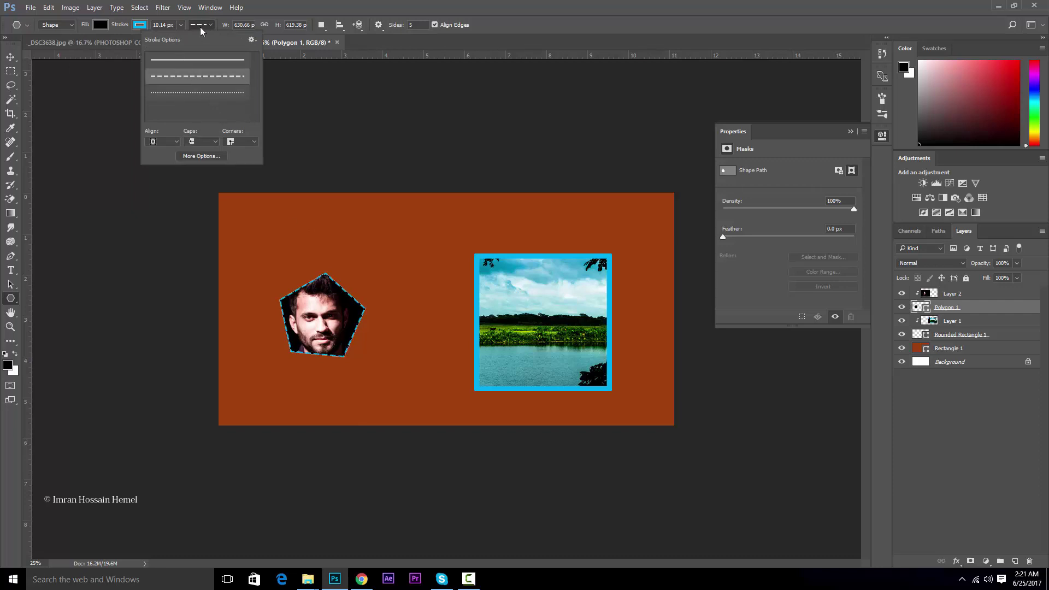
Thicken the dashed outline to 15.60 px
{"action": "left_click", "coordinate": [180, 25]}
{"action": "mouse_move", "coordinate": [179, 36]}
{"action": "left_mouse_down"}
{"action": "mouse_move", "coordinate": [189, 36]}
{"action": "mouse_move", "coordinate": [178, 39]}
{"action": "left_mouse_up"}
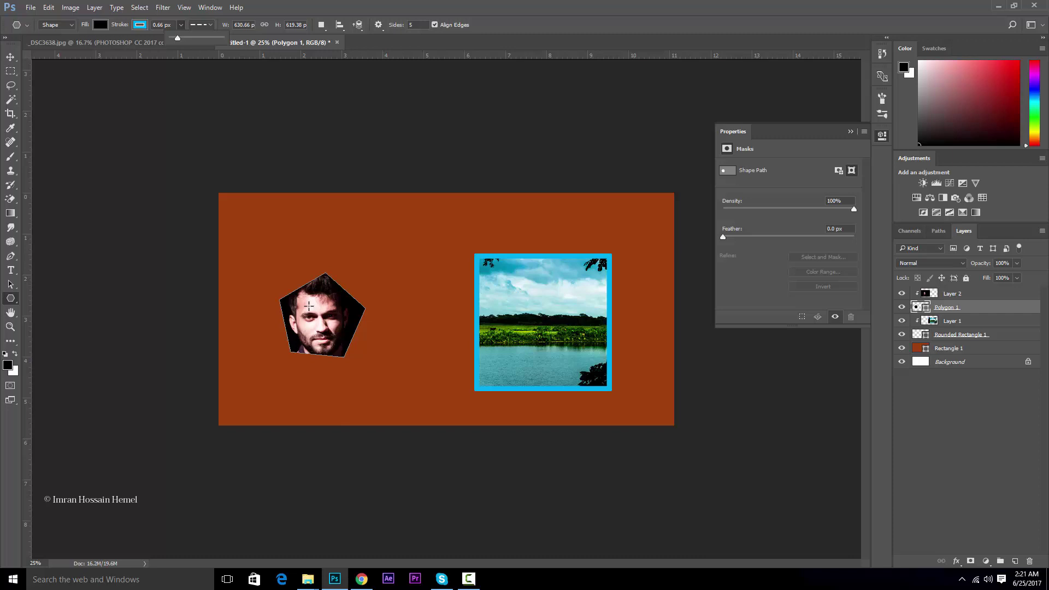
{"action": "left_click_drag", "start_coordinate": [181, 37], "coordinate": [183, 37]}
{"action": "left_click", "coordinate": [11, 71]}
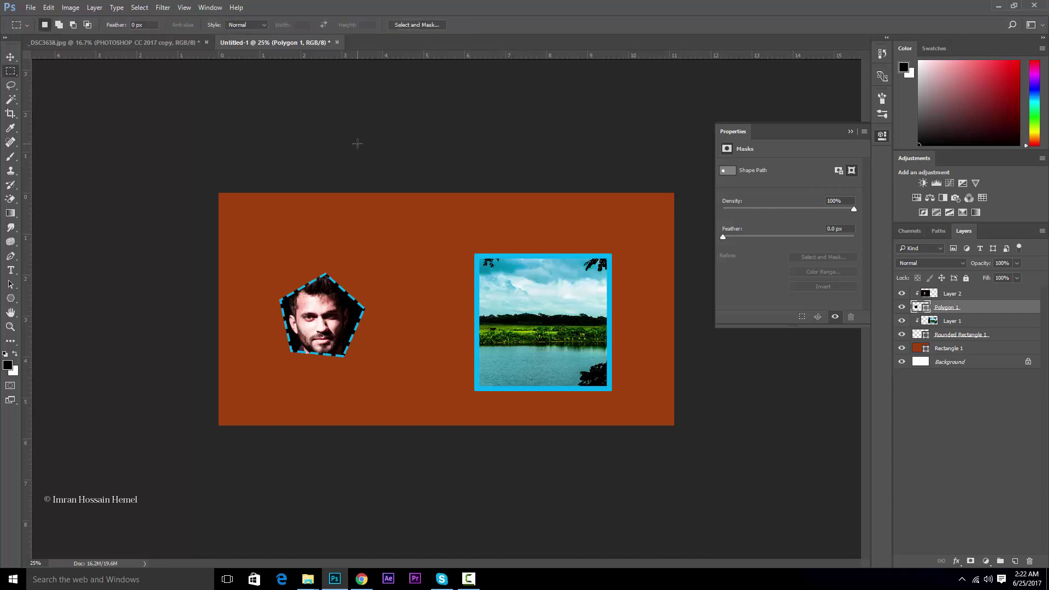